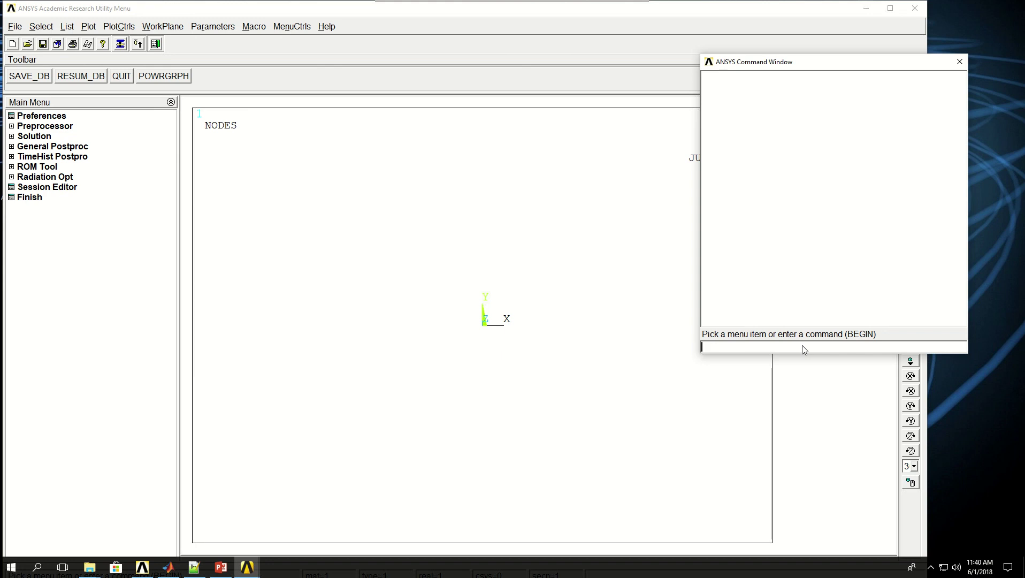
# Enter the preprocessor with /PREP7 and define element type 1 as PLANE183.
pyautogui.moveTo(819, 62); pyautogui.dragTo(747, 145)
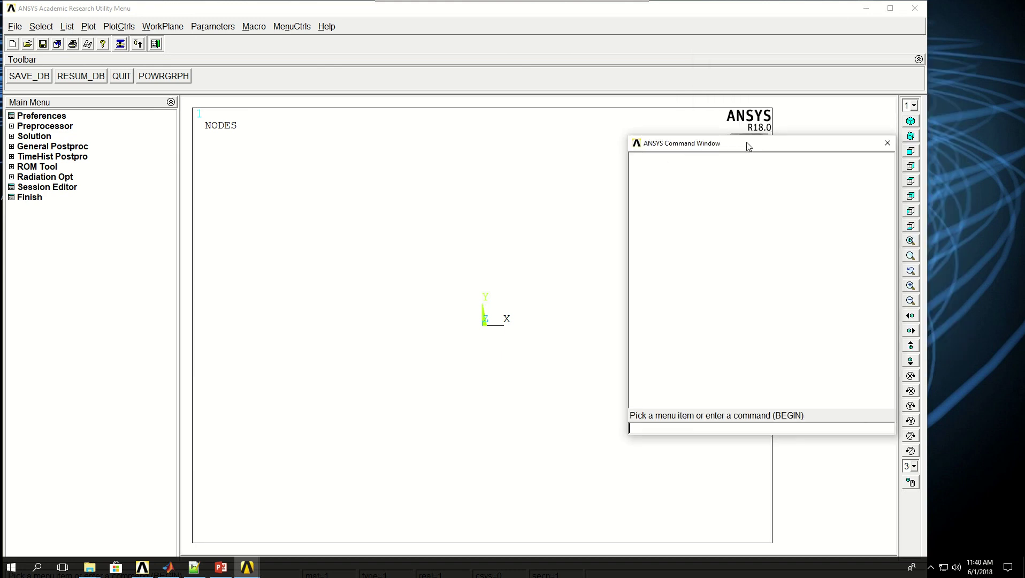
pyautogui.write('/PRE')
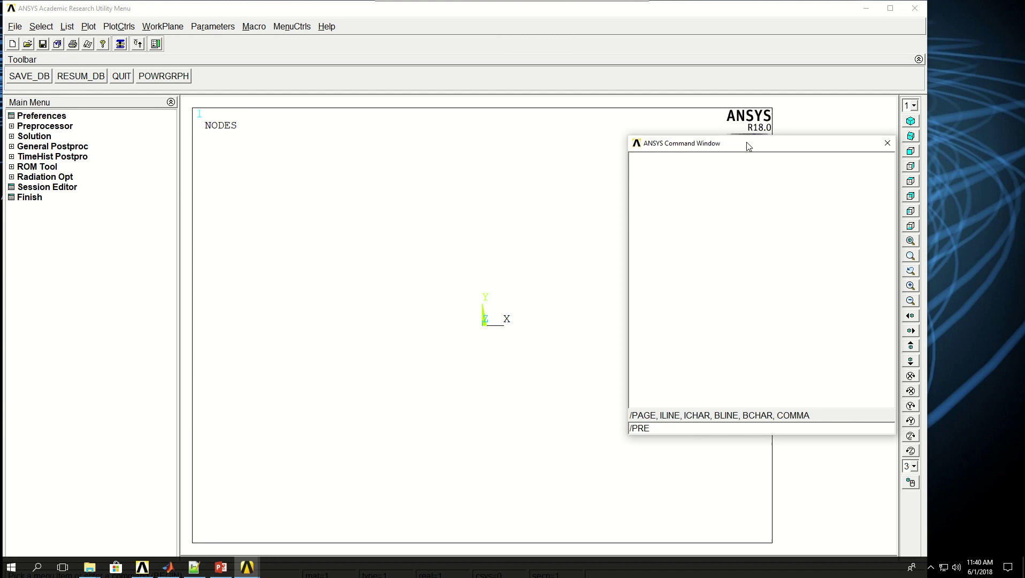
pyautogui.write('P7')
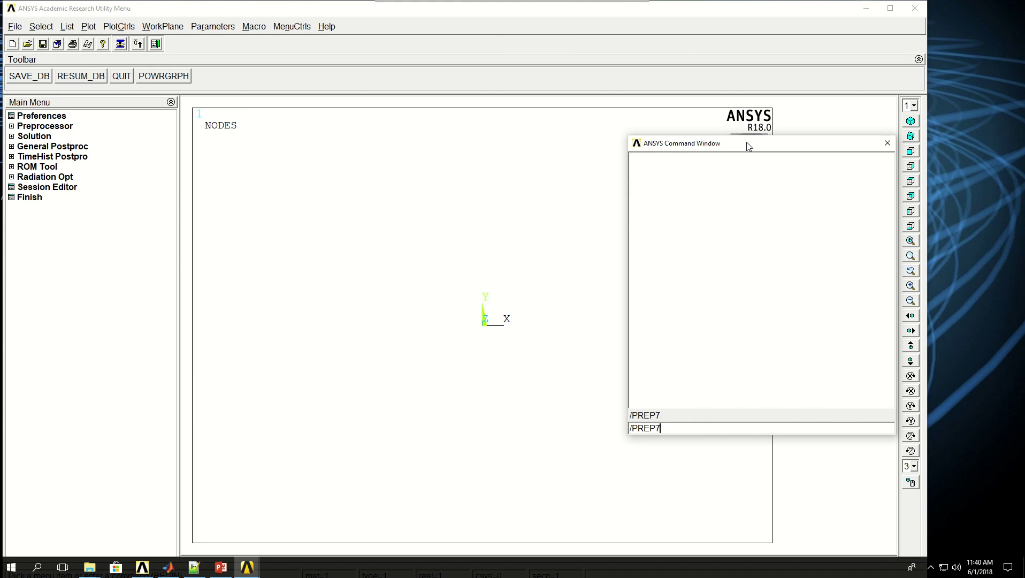
pyautogui.press('Return')
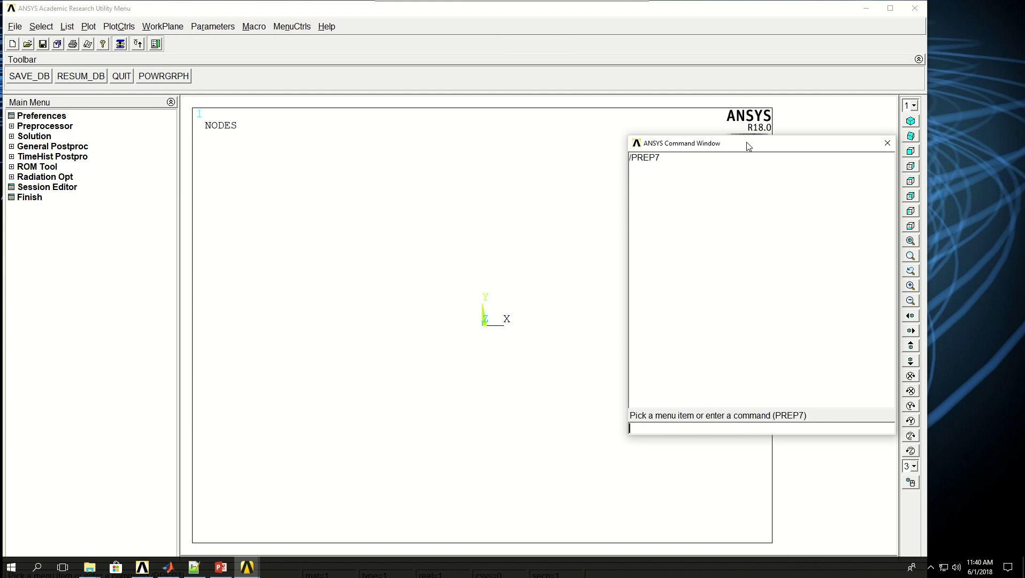
pyautogui.write('ET')
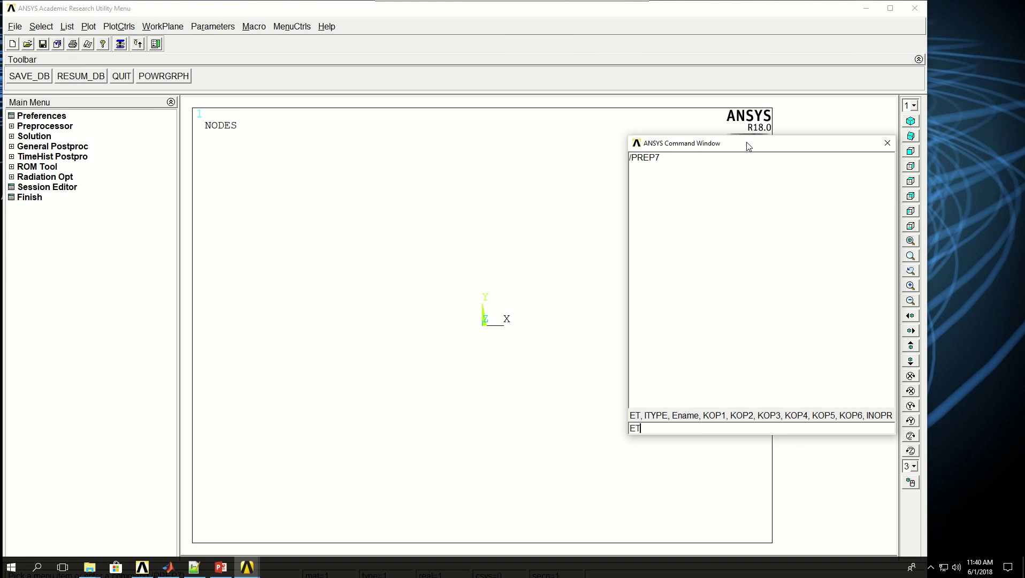
pyautogui.write(',1,183')
pyautogui.press('Return')
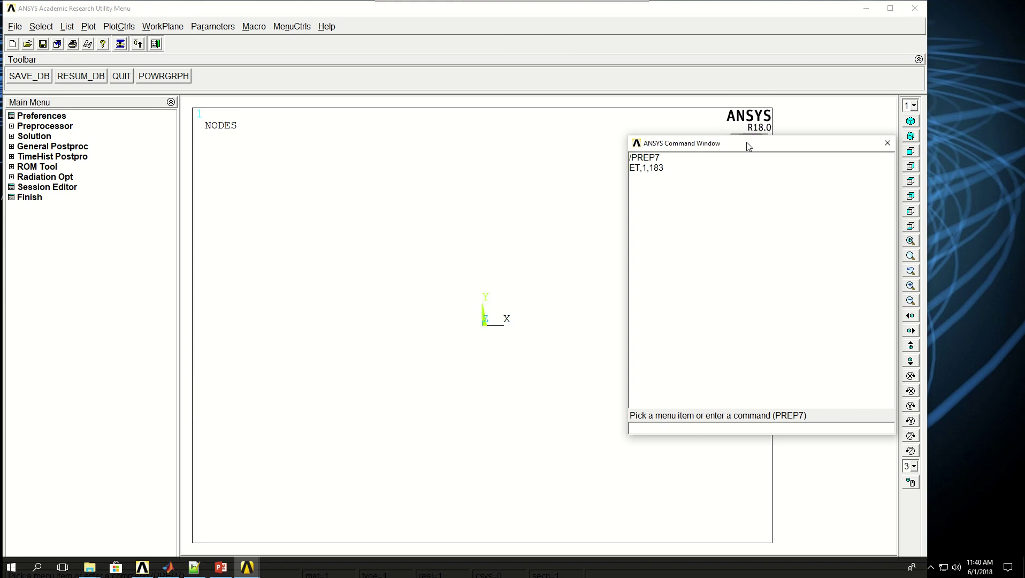
# Set key option 3 of element type 1 to 2 for plane strain (KEYOPT,1,3,2).
pyautogui.write('KEYOP')
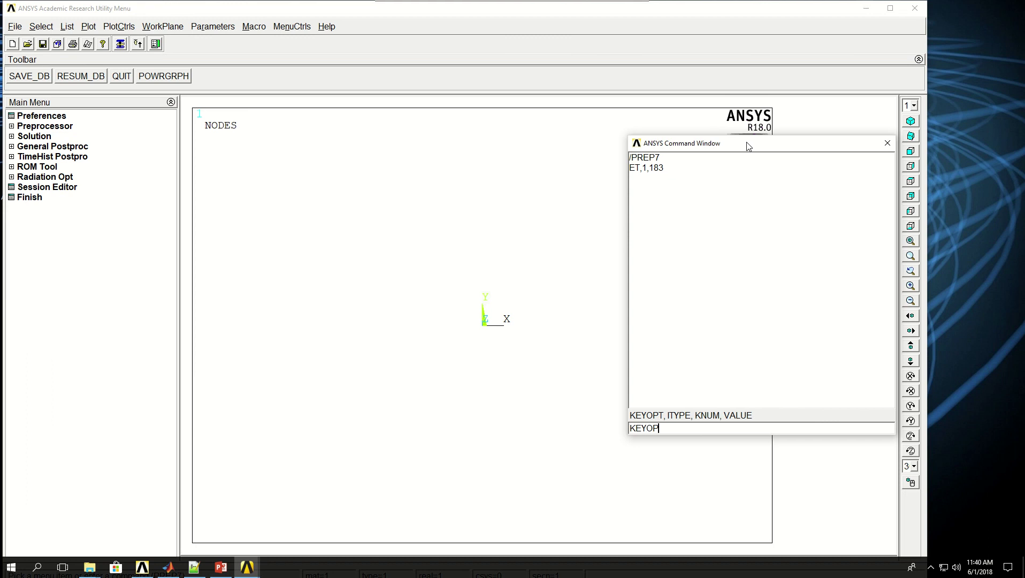
pyautogui.write('T,')
pyautogui.write('1,')
pyautogui.write('2')
pyautogui.press('BackSpace')
pyautogui.write('3,2')
pyautogui.press('Return')
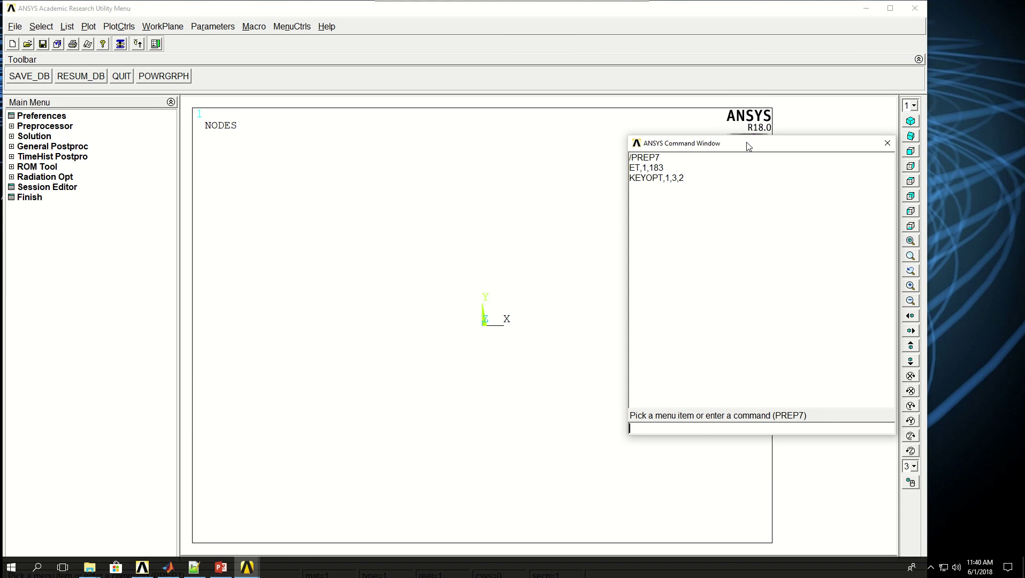
pyautogui.click(55, 127)
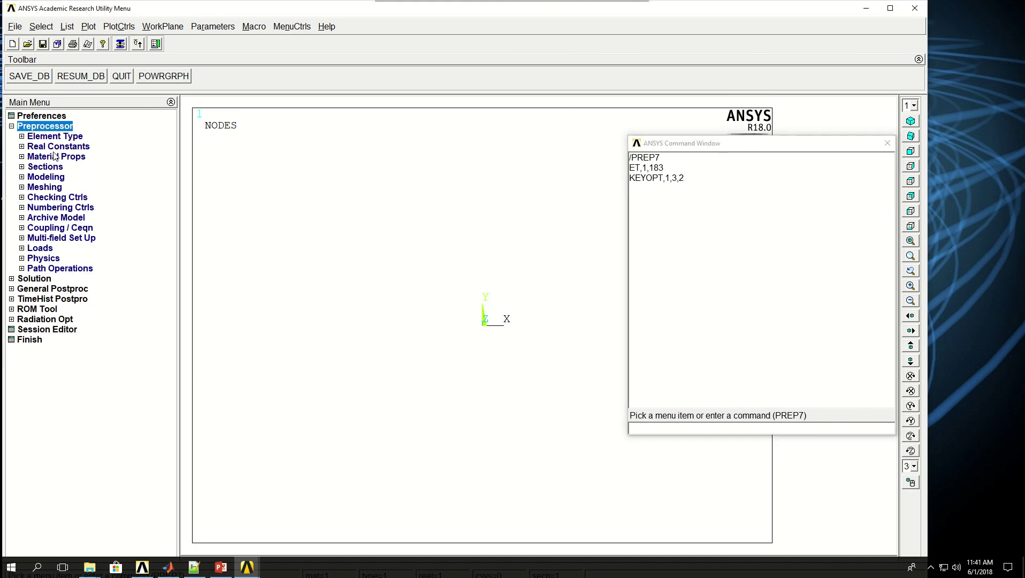
pyautogui.click(46, 137)
pyautogui.click(57, 147)
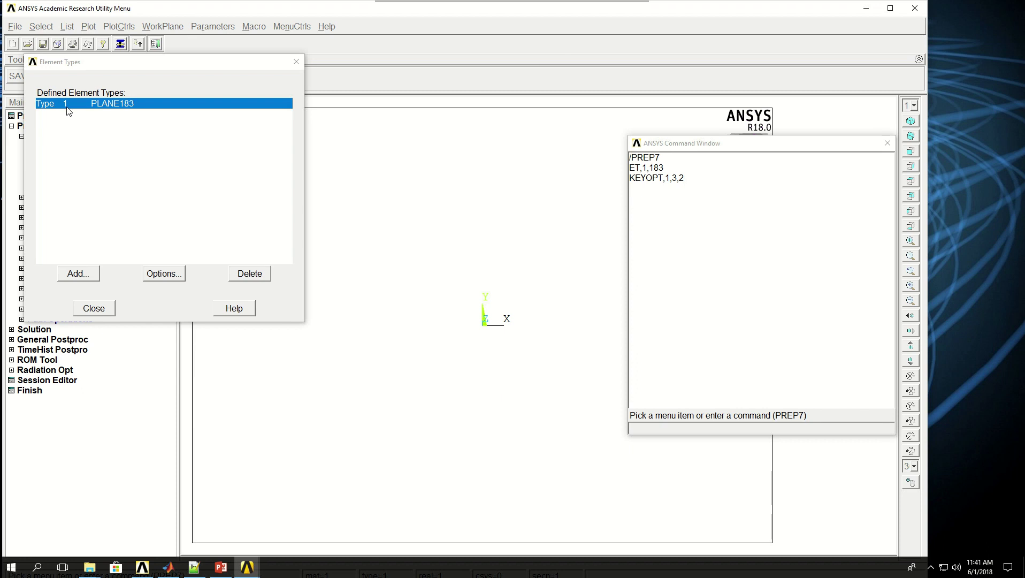
pyautogui.click(154, 272)
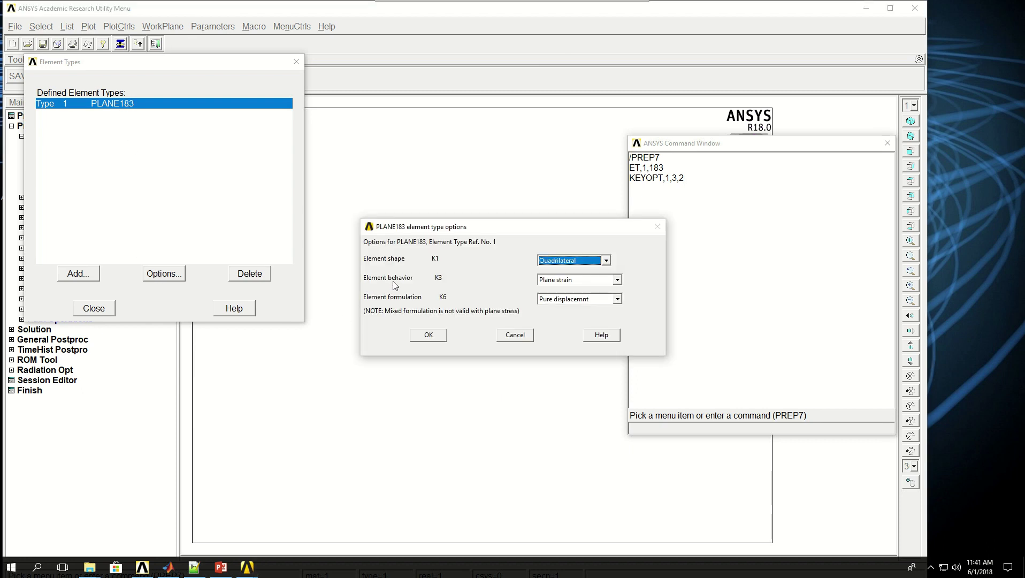
pyautogui.click(556, 280)
pyautogui.click(618, 292)
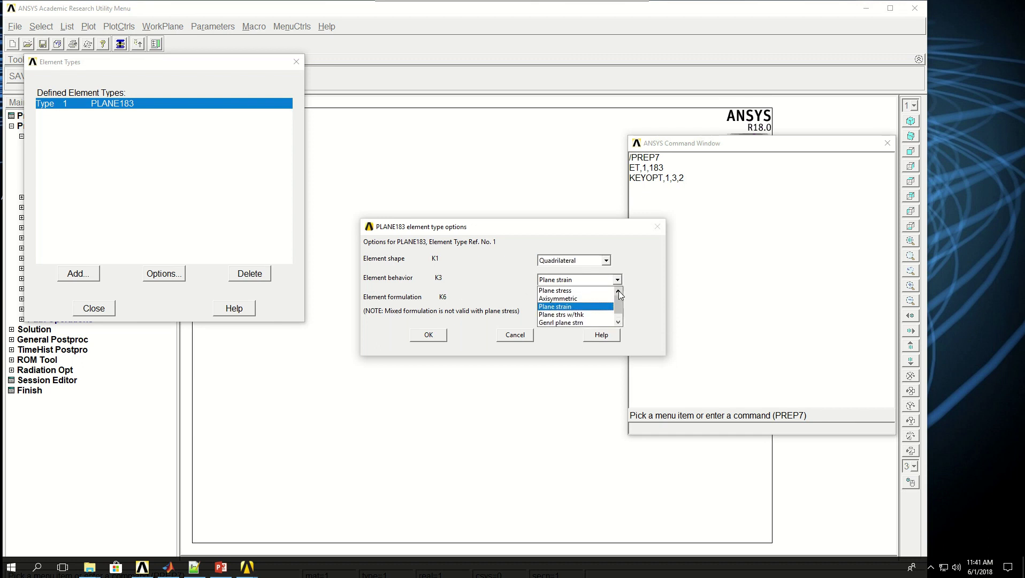
pyautogui.click(568, 308)
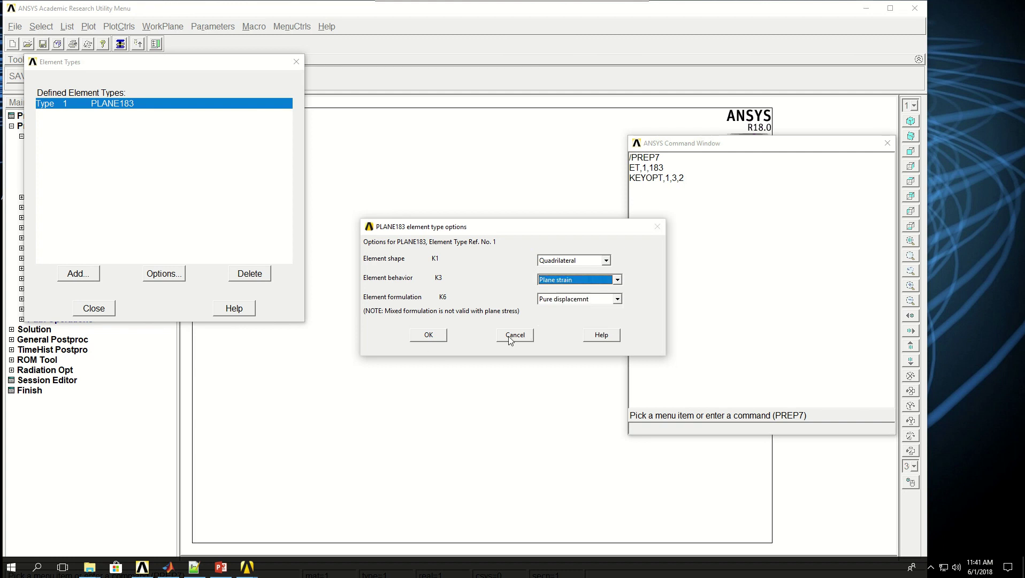
pyautogui.click(511, 337)
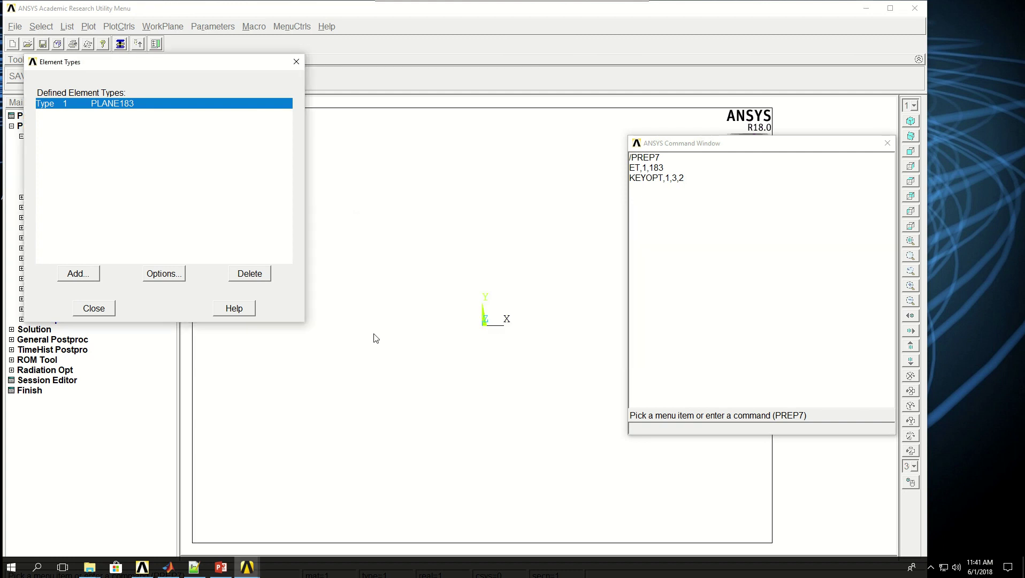
pyautogui.click(94, 308)
pyautogui.click(669, 430)
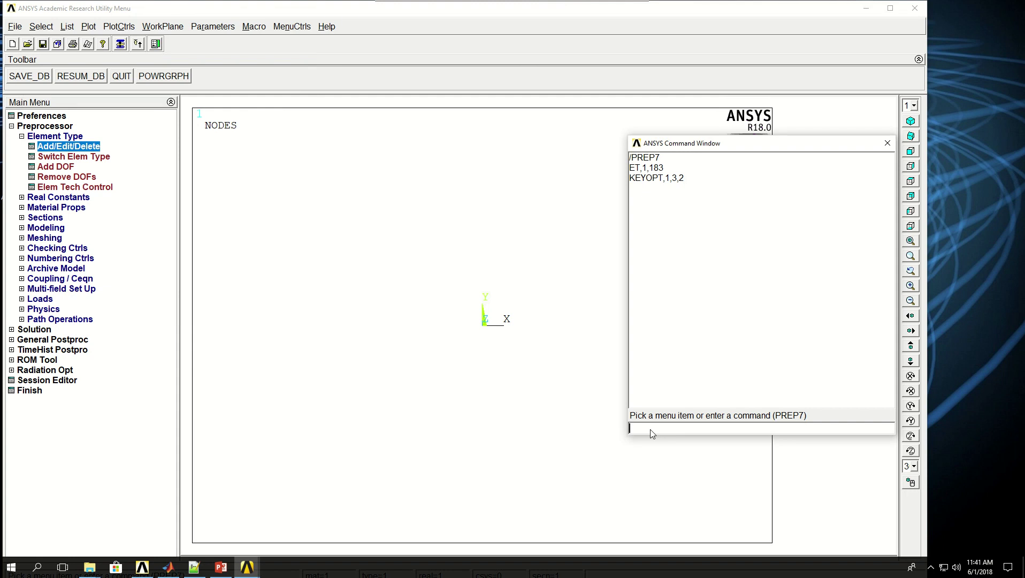
# Define material 1 with EX = 49E9 and PRXY = 0.27 using MP commands.
pyautogui.write('MP,E')
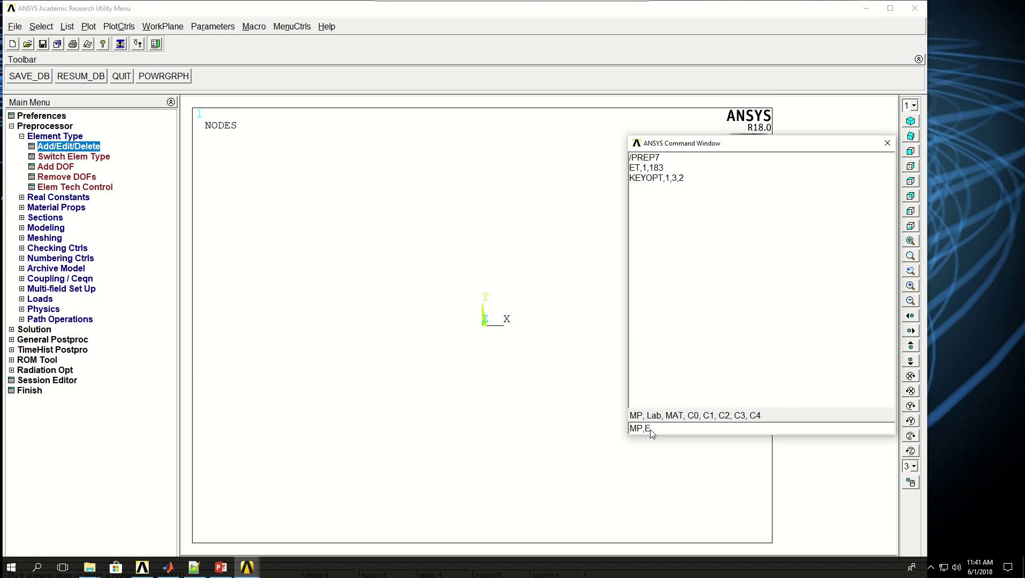
pyautogui.write('X')
pyautogui.write(',')
pyautogui.write(',1')
pyautogui.write(',49')
pyautogui.write('E9')
pyautogui.press('Return')
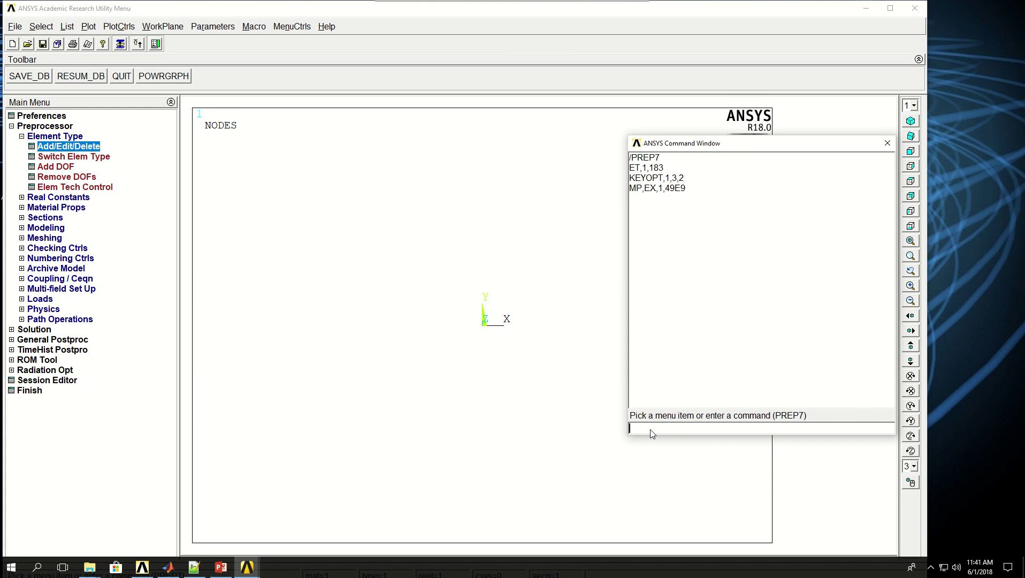
pyautogui.write('MP,PRXY,1')
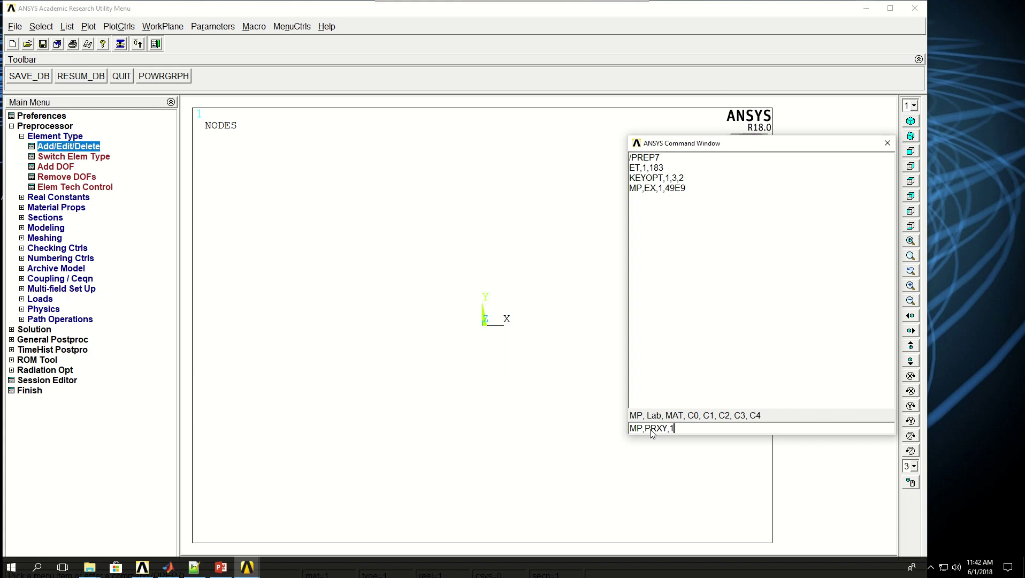
pyautogui.write('0.27')
pyautogui.press('Return')
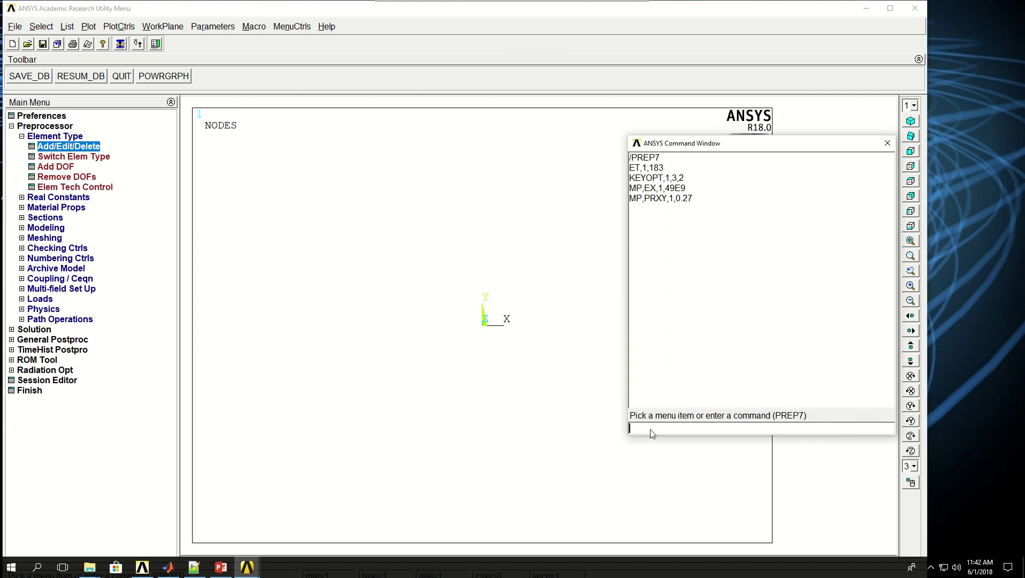
# Create keypoints 1–3 at (0,0,0), (0.03,0,0) and (0,0.03,0).
pyautogui.write('K')
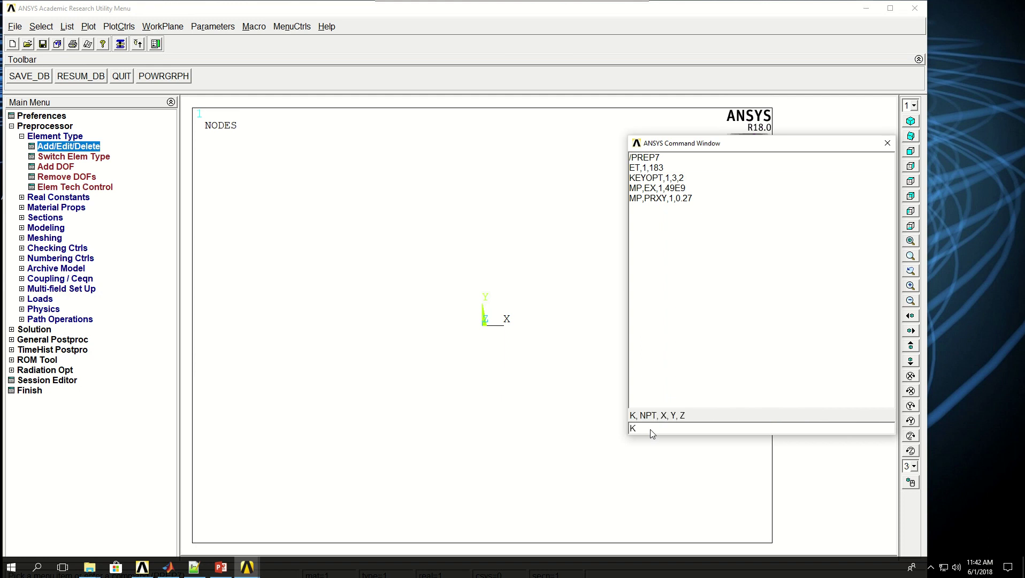
pyautogui.write(',,')
pyautogui.write('0,0,0')
pyautogui.press('Return')
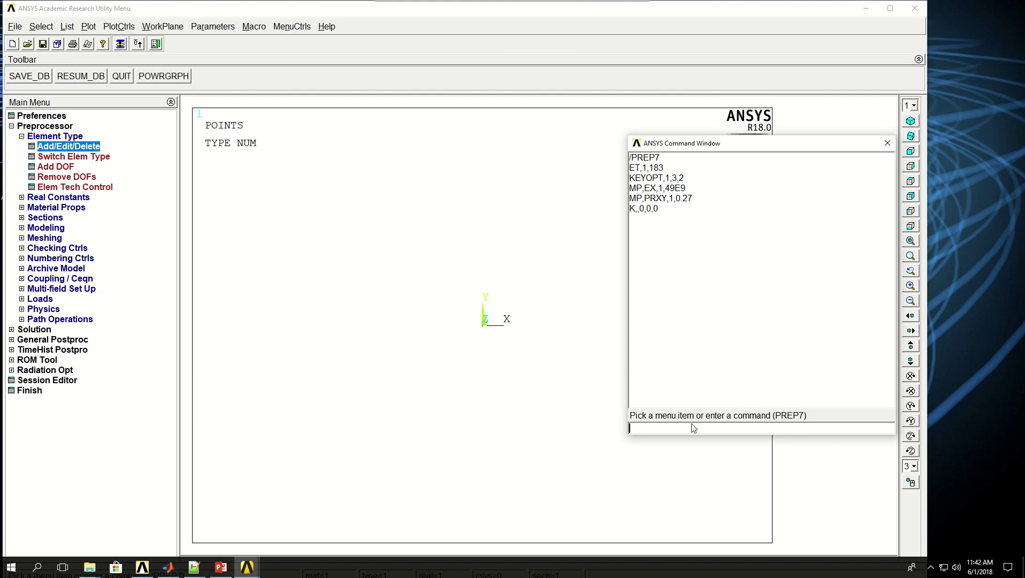
pyautogui.write('K,,')
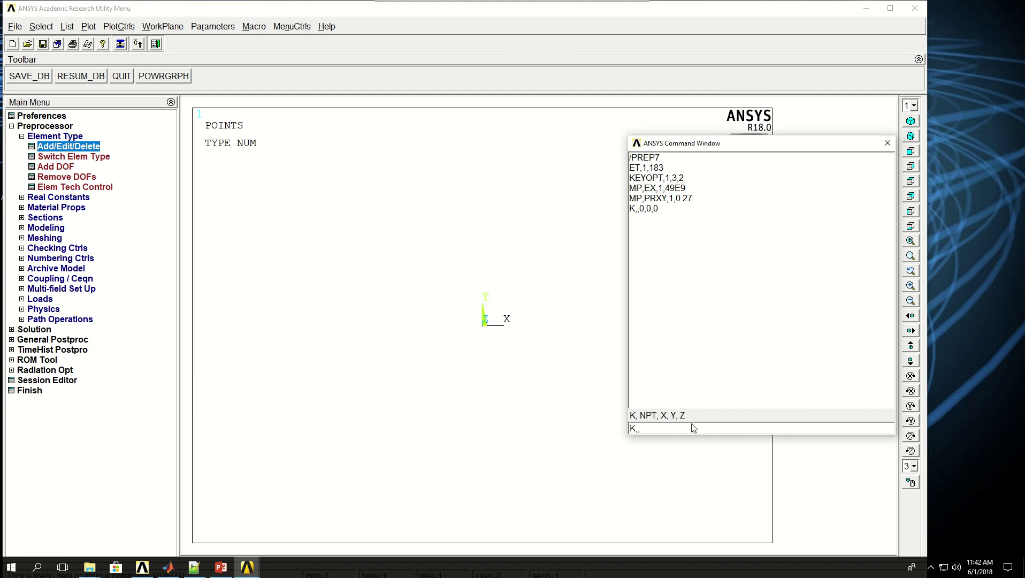
pyautogui.write('0.03,0,0')
pyautogui.press('Return')
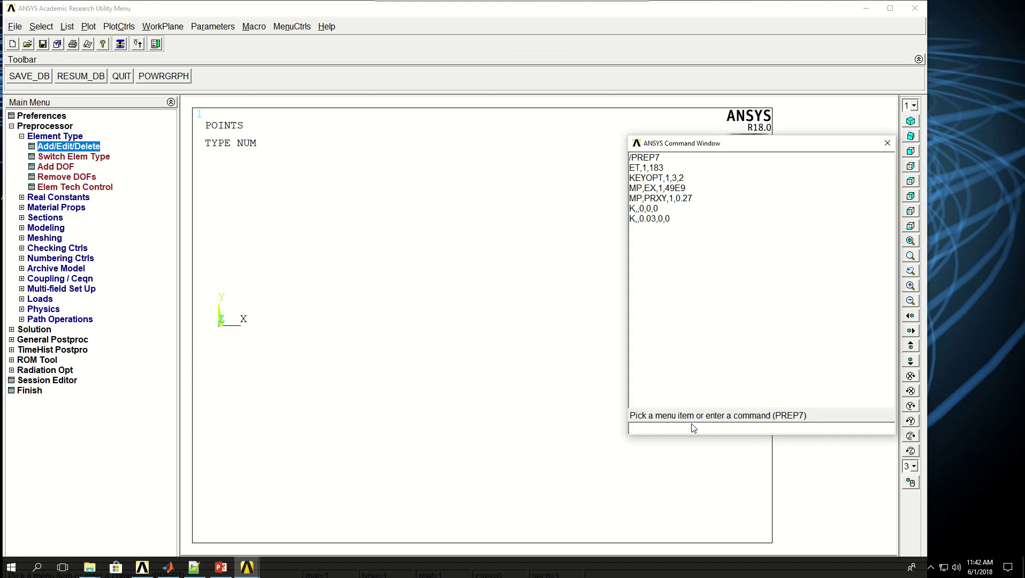
pyautogui.moveTo(694, 147); pyautogui.dragTo(804, 205)
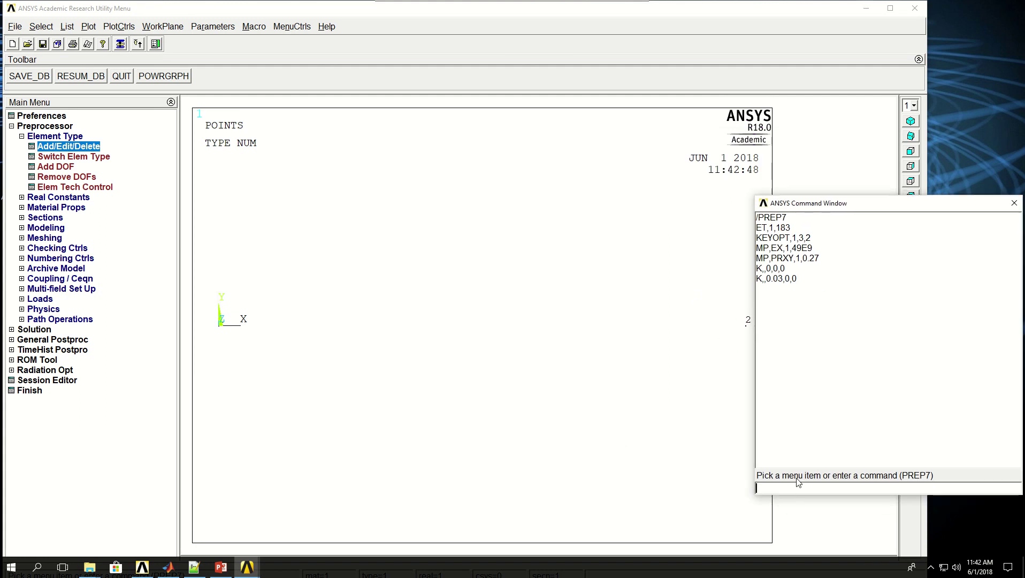
pyautogui.write('K,,')
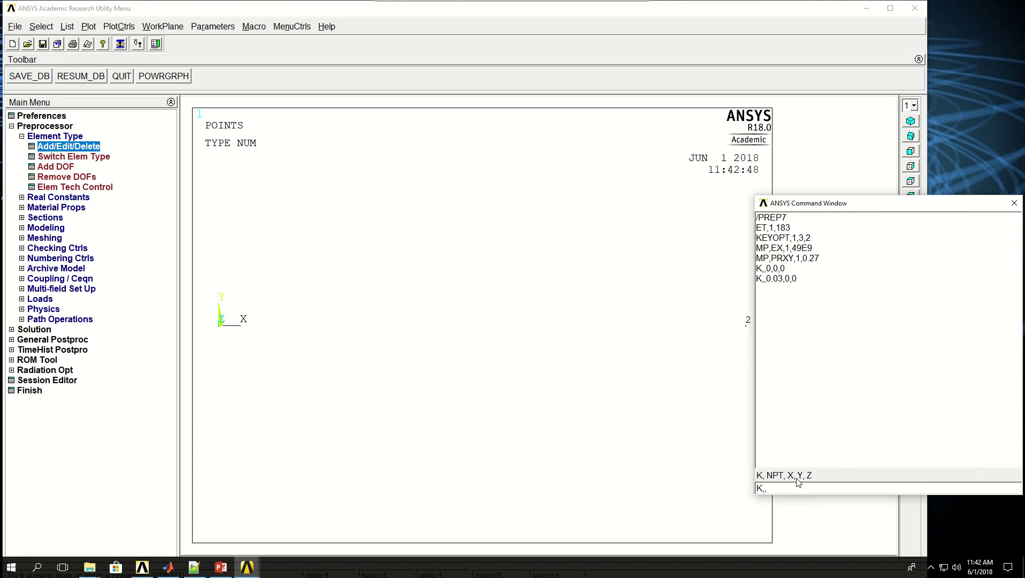
pyautogui.write('0,0.03,0')
pyautogui.press('Return')
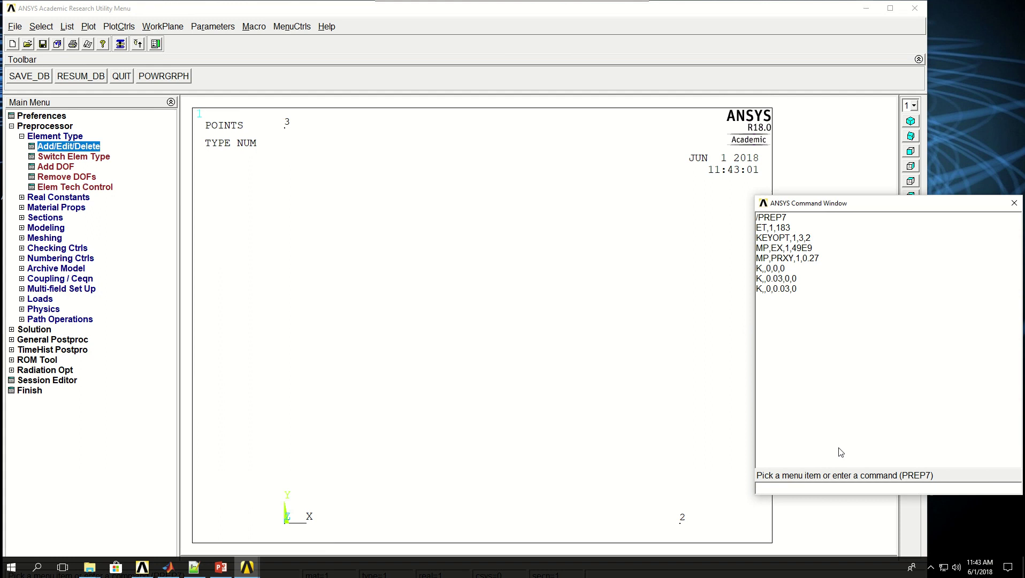
# Create keypoints 4–6 at (0.1,0,0), (0.1,0.1,0) and (0,0.1,0).
pyautogui.write('K,')
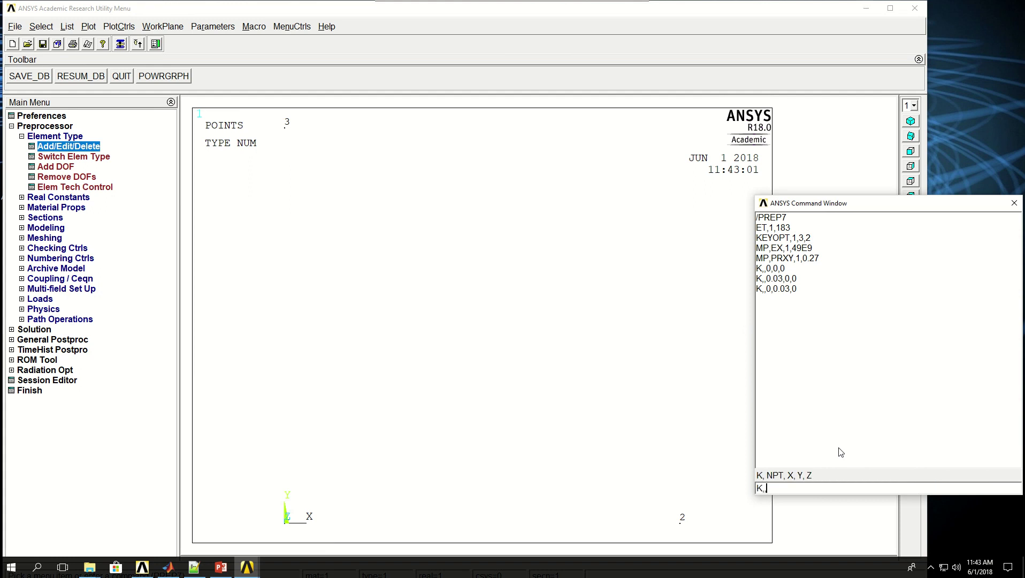
pyautogui.write(',0.1,0,0')
pyautogui.press('Return')
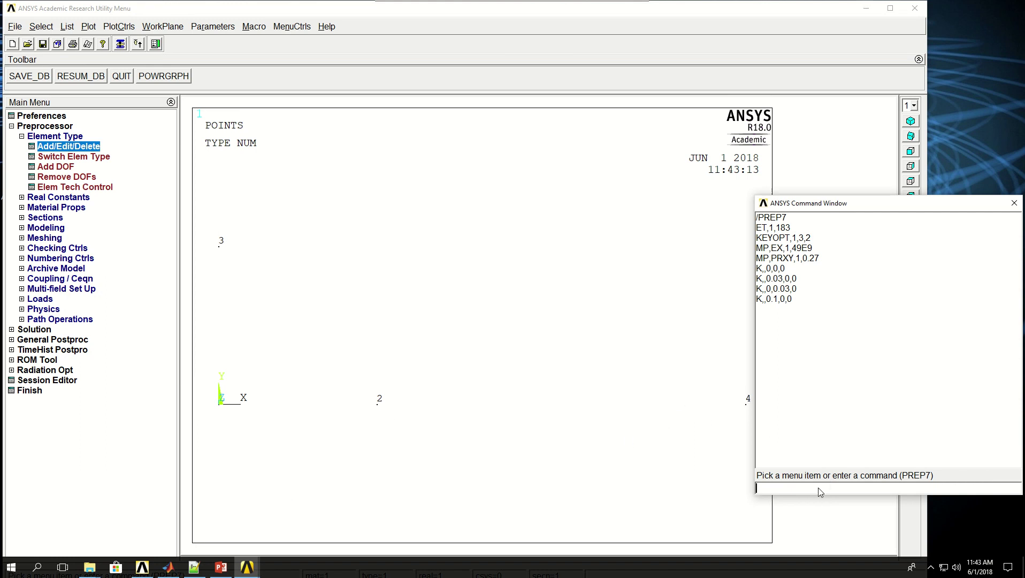
pyautogui.write('K,')
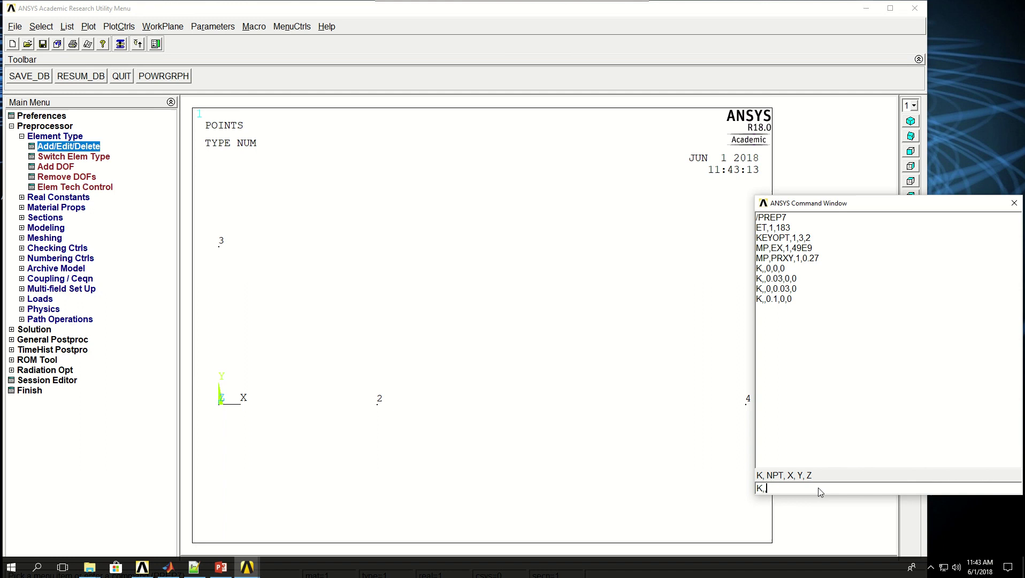
pyautogui.write(',0.1,0.1,0')
pyautogui.press('Return')
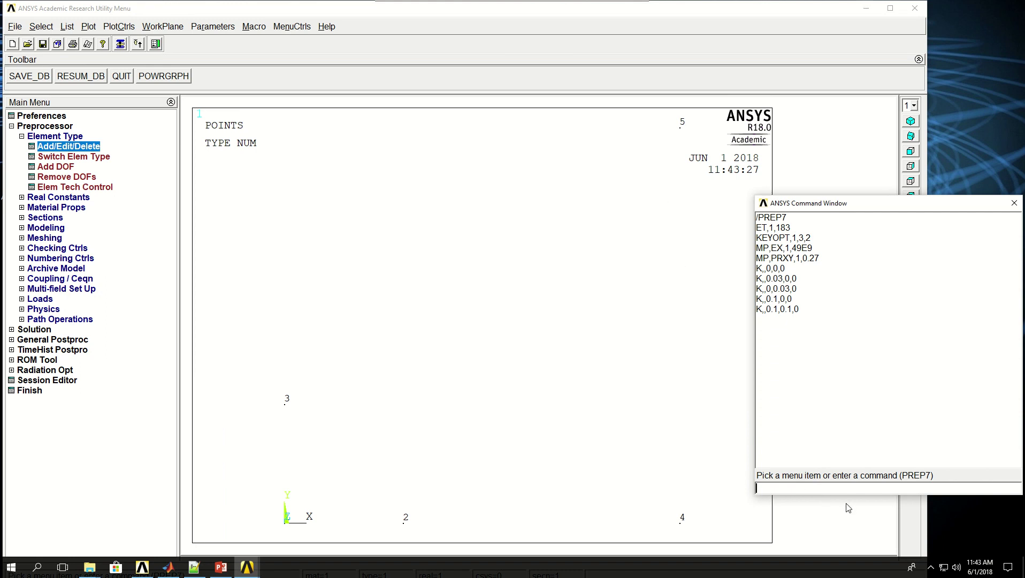
pyautogui.write('K')
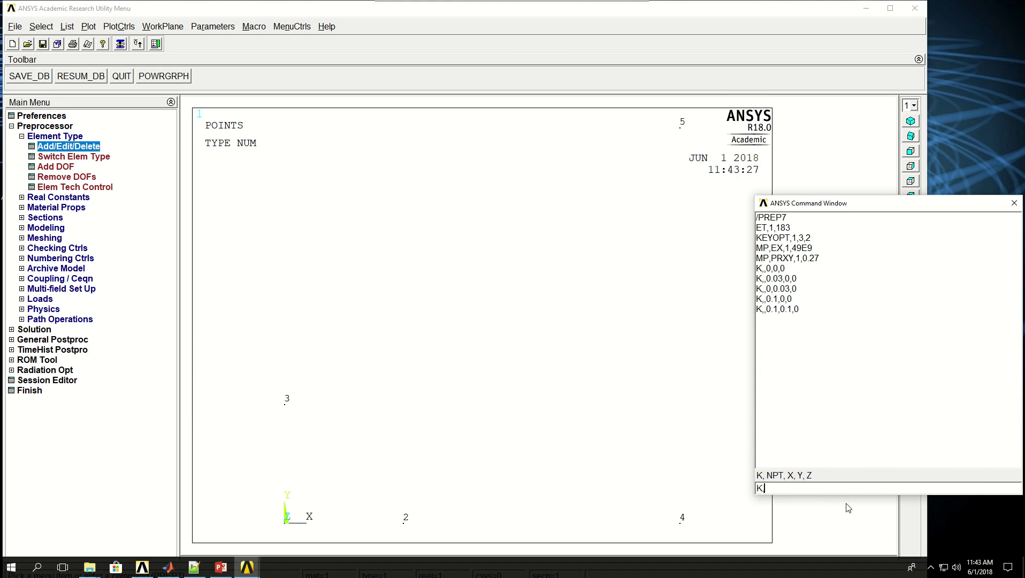
pyautogui.write(',,0')
pyautogui.press('BackSpace')
pyautogui.write(',0,0.1,0')
pyautogui.press('Return')
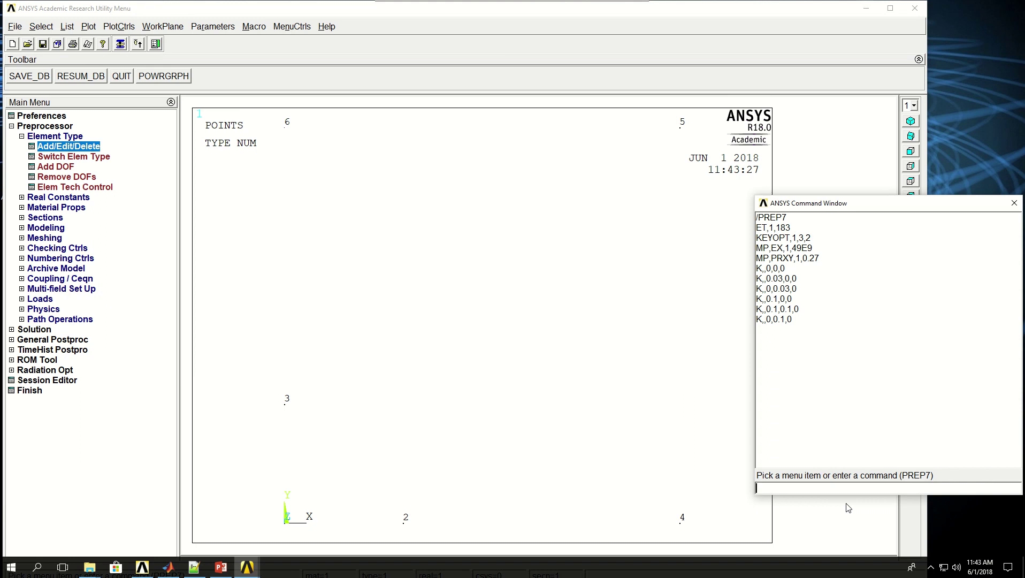
# Draw the 0.03-radius arc from keypoint 2 to 3, then lines 4–2, 4–5, 5–6 and 6–3.
pyautogui.write('LARC,')
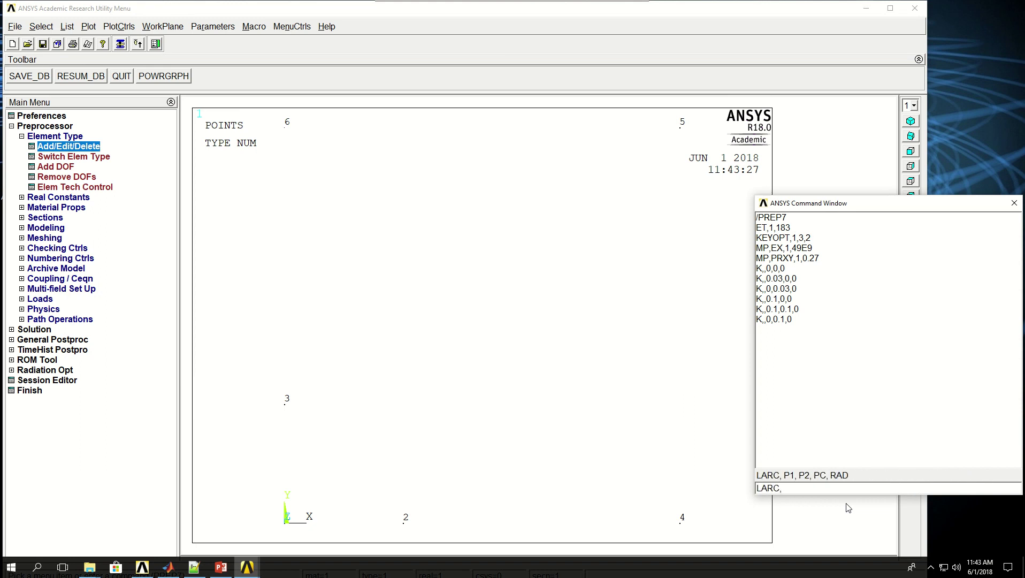
pyautogui.write('2,3,1,0.03')
pyautogui.press('Return')
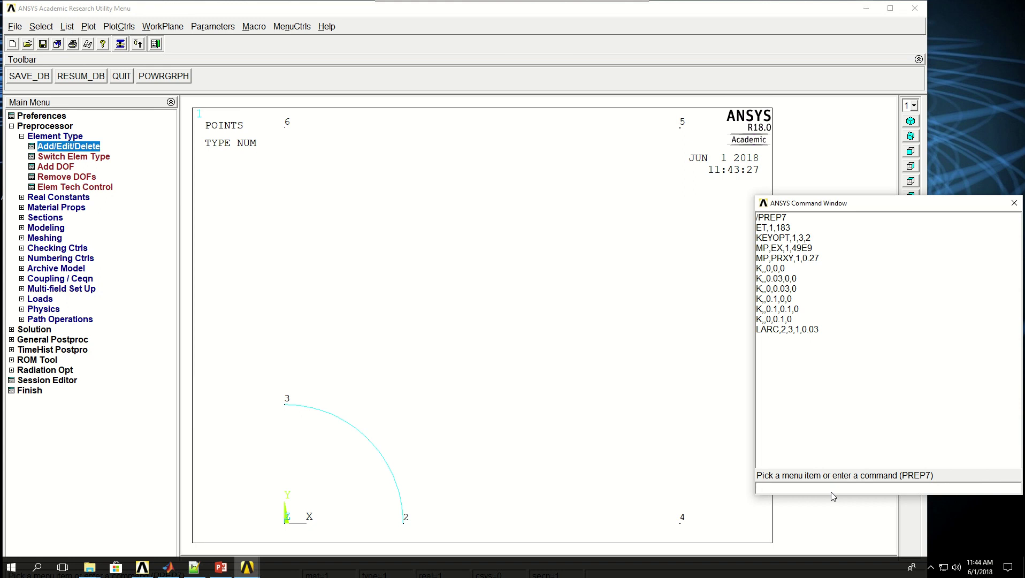
pyautogui.write('L')
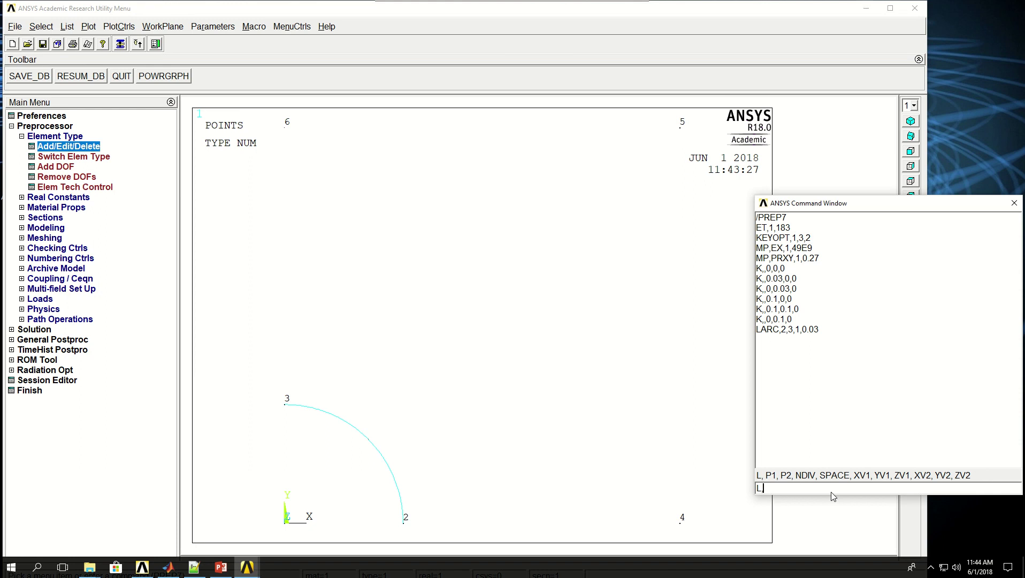
pyautogui.write(',4,2')
pyautogui.press('Return')
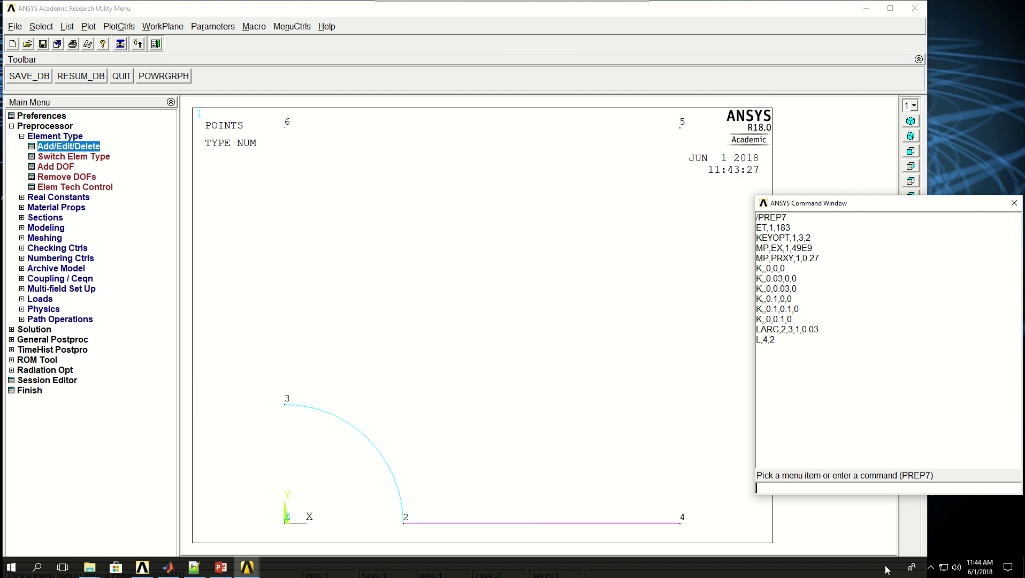
pyautogui.write('L,4,5')
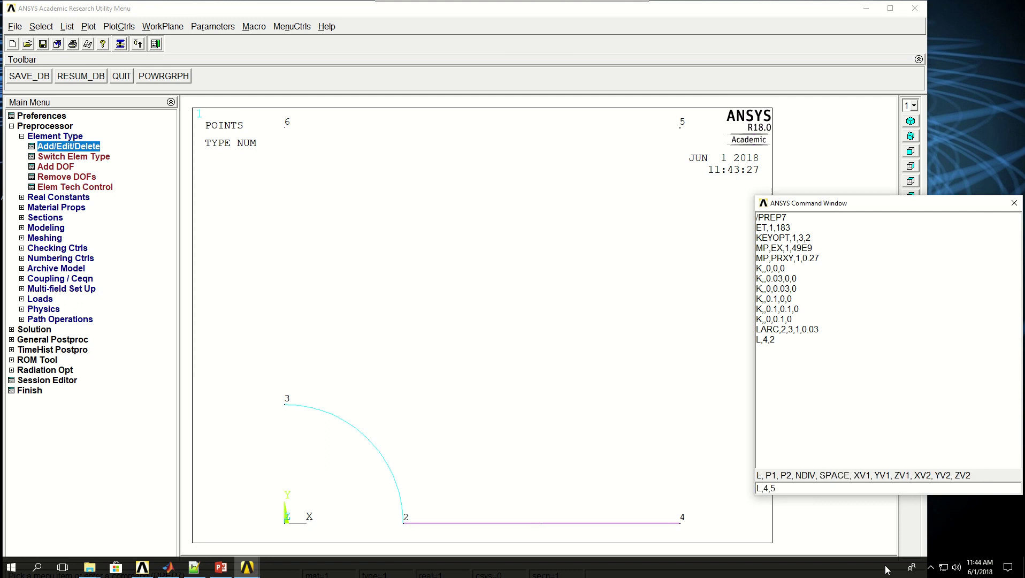
pyautogui.press('Return')
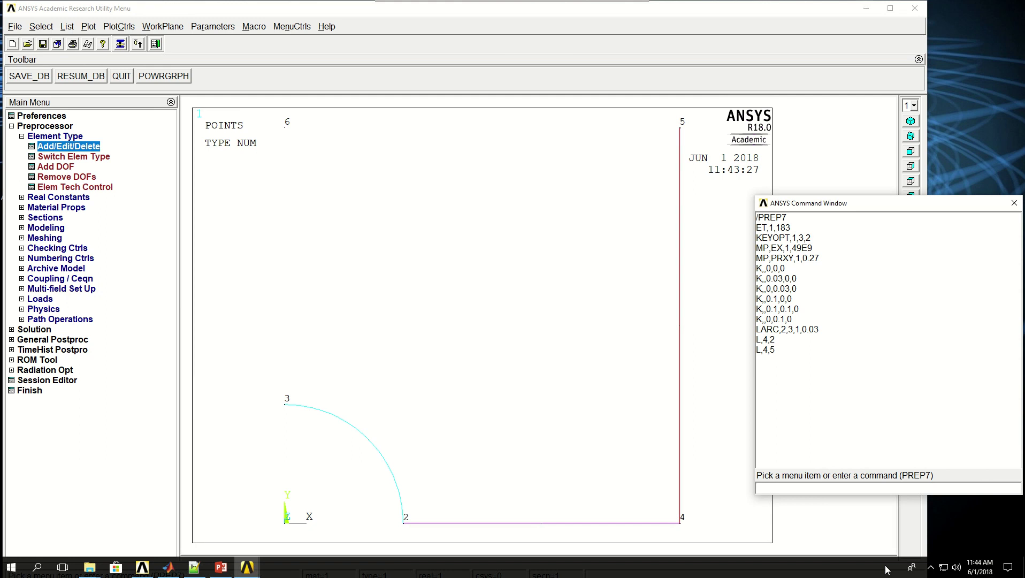
pyautogui.write('L,5,6')
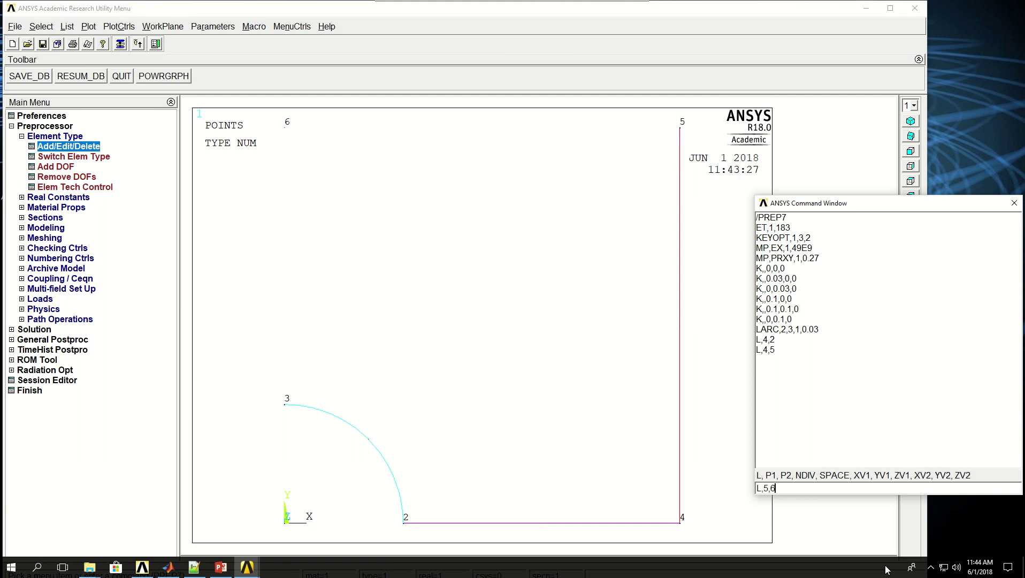
pyautogui.press('Return')
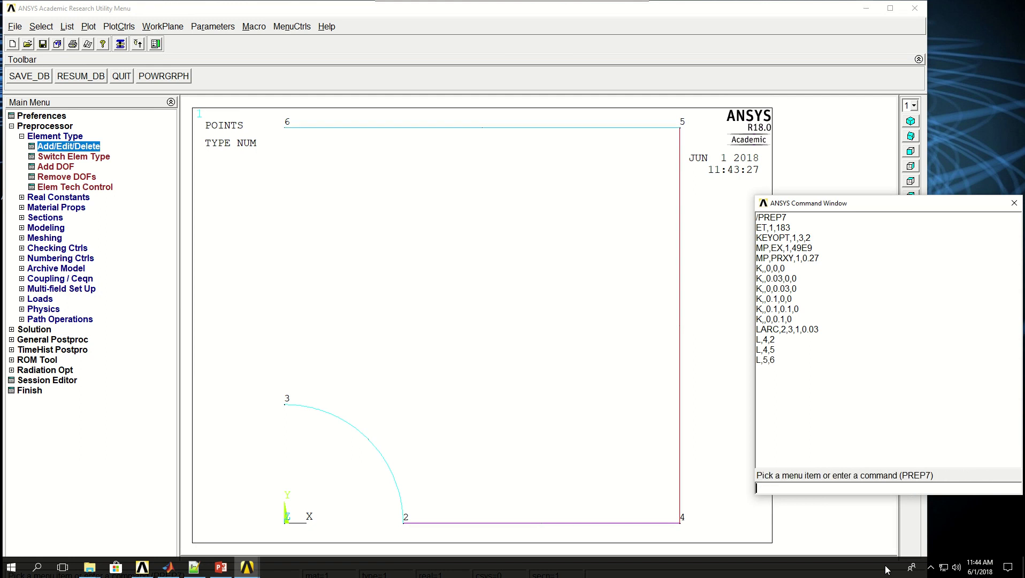
pyautogui.write('L')
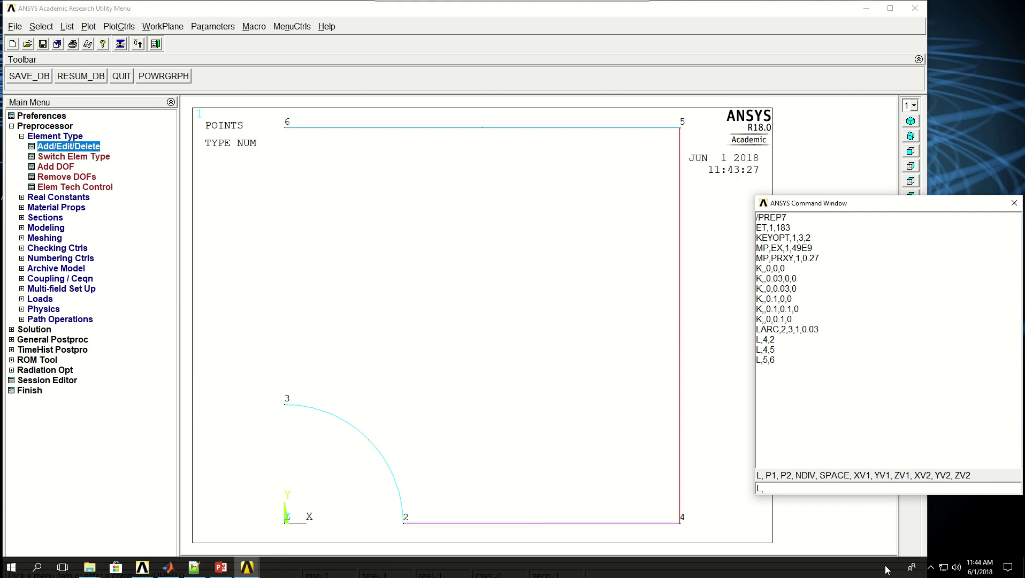
pyautogui.write(',6,3')
pyautogui.press('Return')
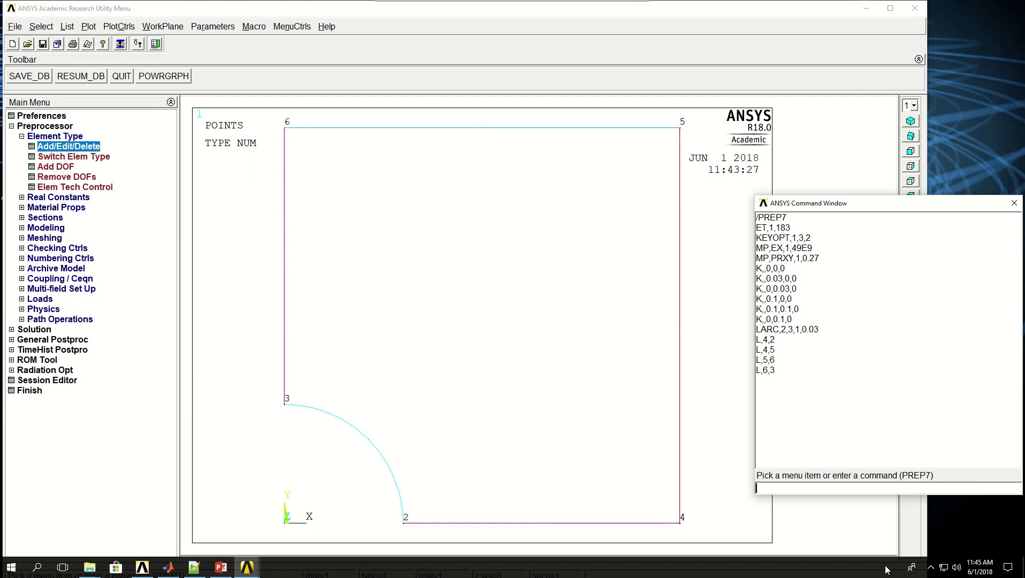
# Create the quarter-plate area from all lines with AL,ALL.
pyautogui.write('AL,ALL')
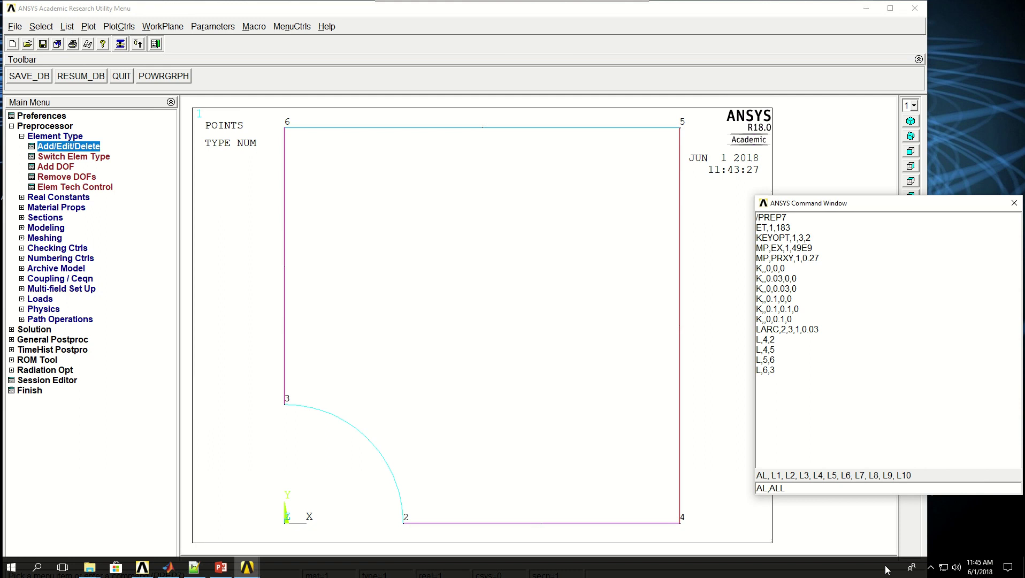
pyautogui.press('Return')
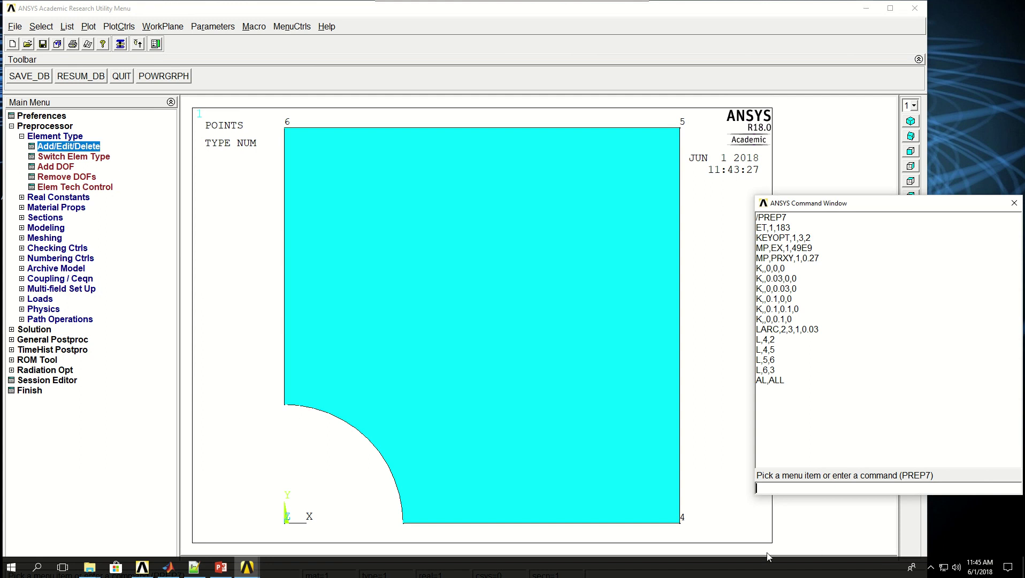
# Replot the model as lines with line numbering on (LPLOT, /PNUM,LINE,1, /REPLOT).
pyautogui.write('LPLOT')
pyautogui.press('Return')
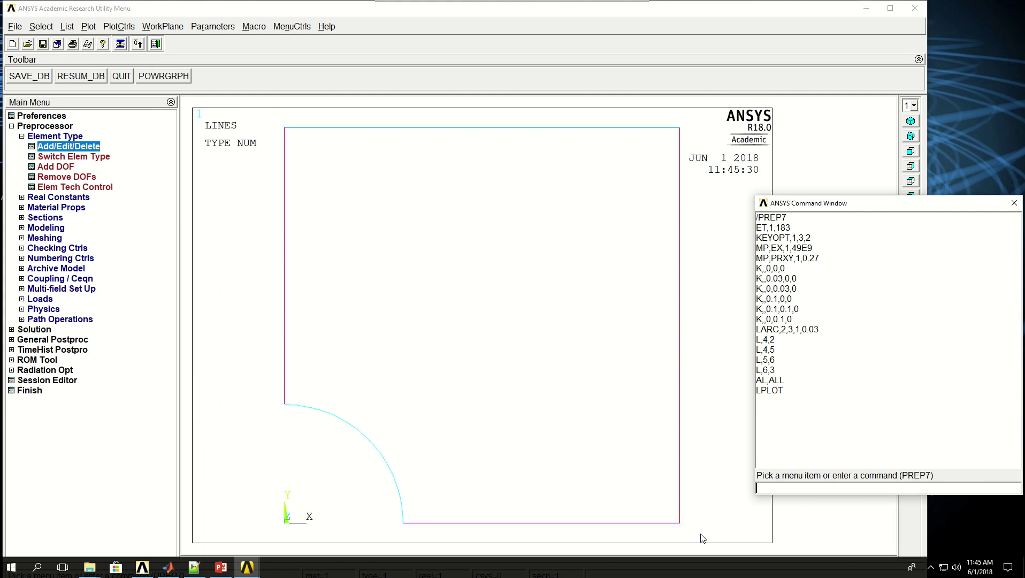
pyautogui.write('/PNUM')
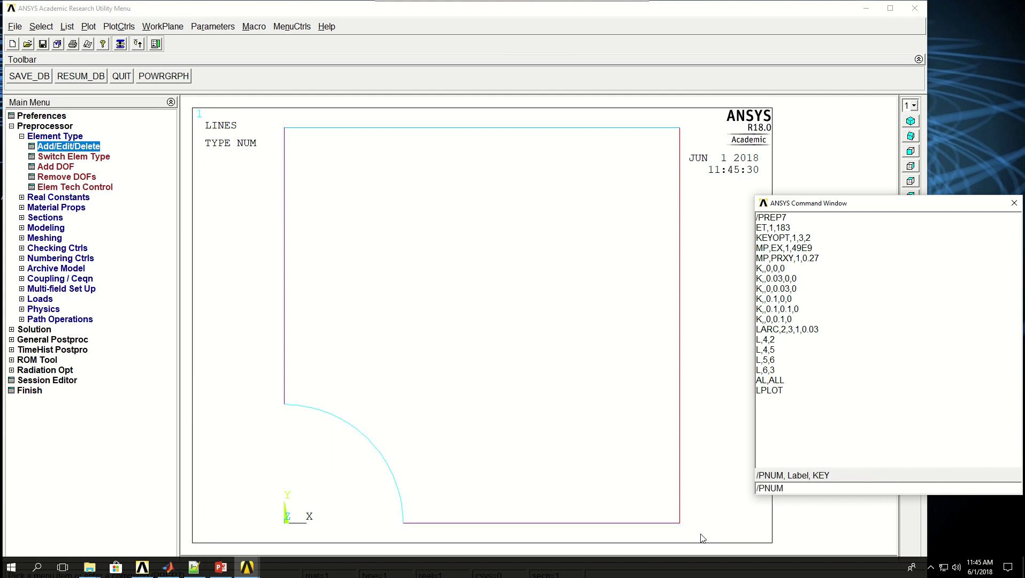
pyautogui.write(',LINE,1')
pyautogui.press('Return')
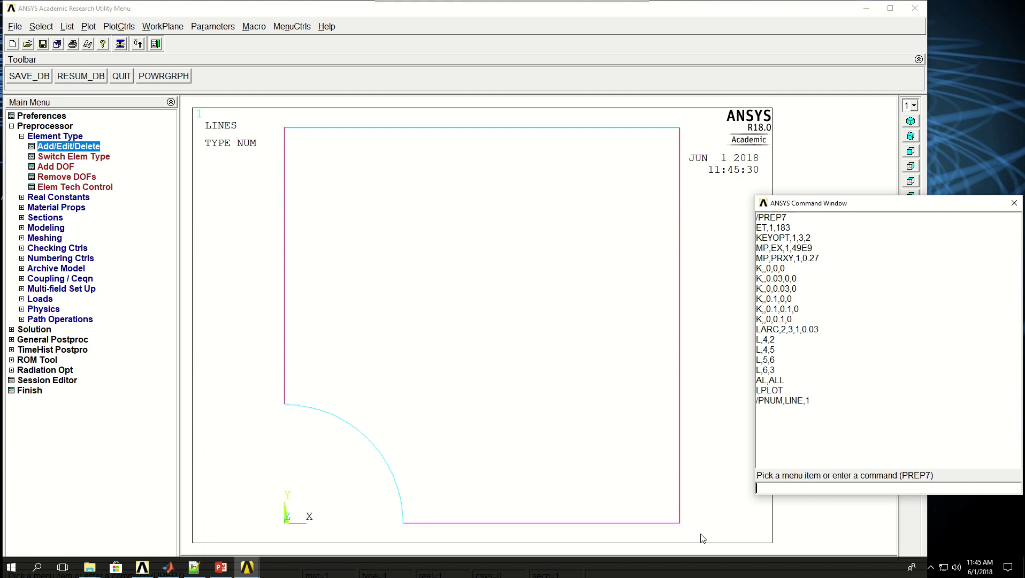
pyautogui.write('/REPLOT')
pyautogui.press('Return')
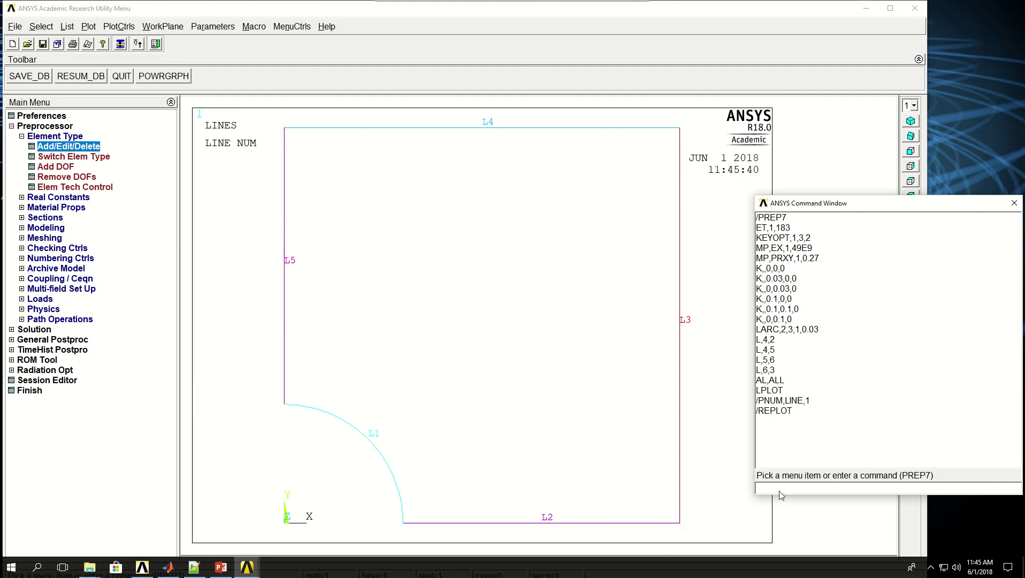
# Select only lines L2 and L5 and plot them.
pyautogui.write('LS')
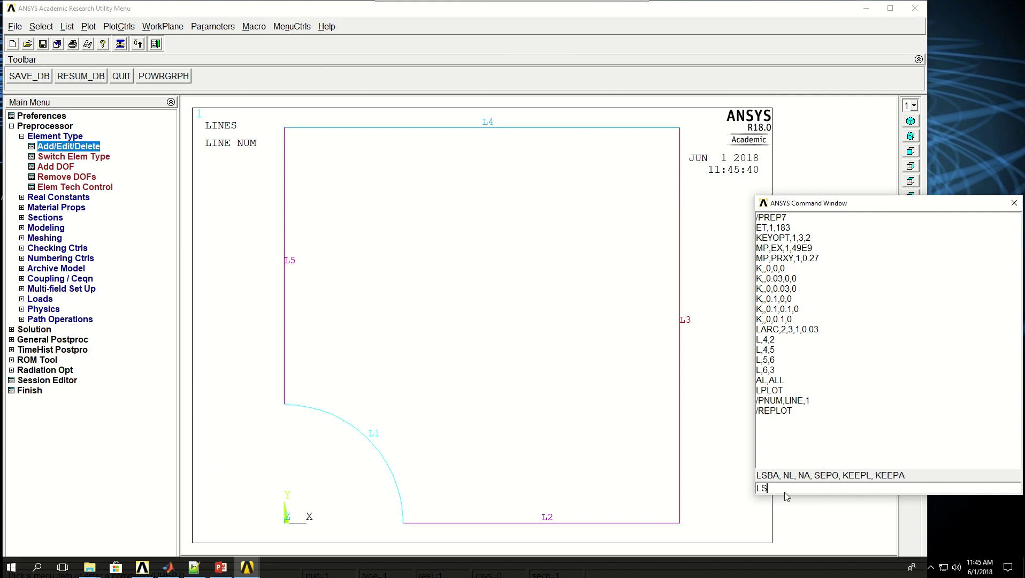
pyautogui.write('EL,S')
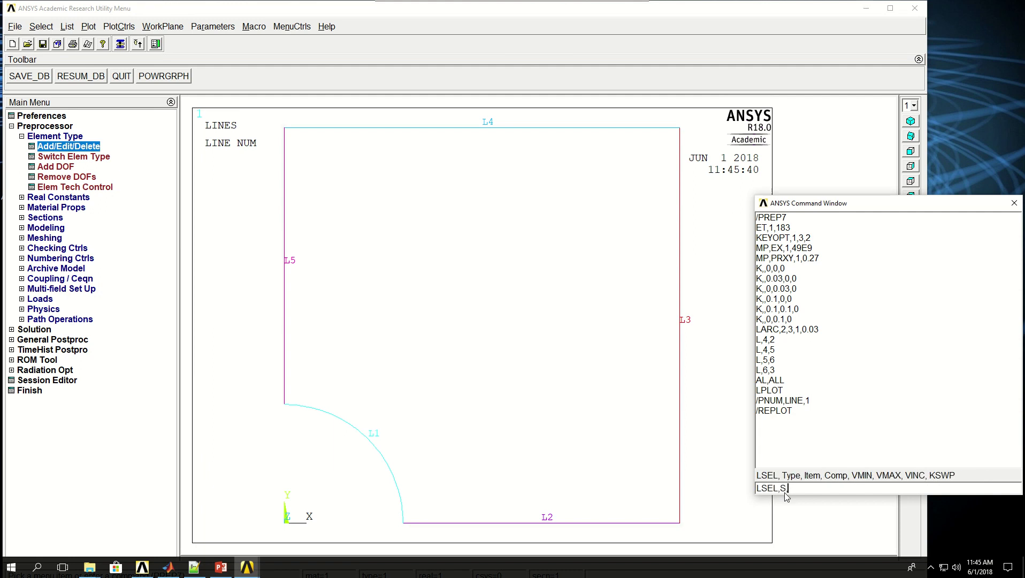
pyautogui.write(',LINE,,')
pyautogui.press('BackSpace')
pyautogui.write(',2,5,3')
pyautogui.press('Return')
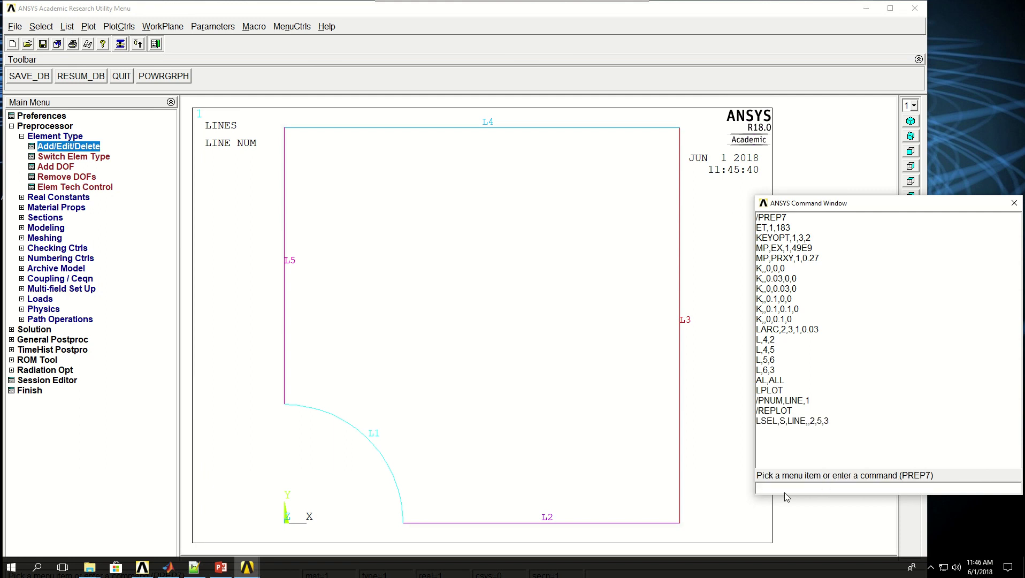
pyautogui.write('LPLOT')
pyautogui.press('Return')
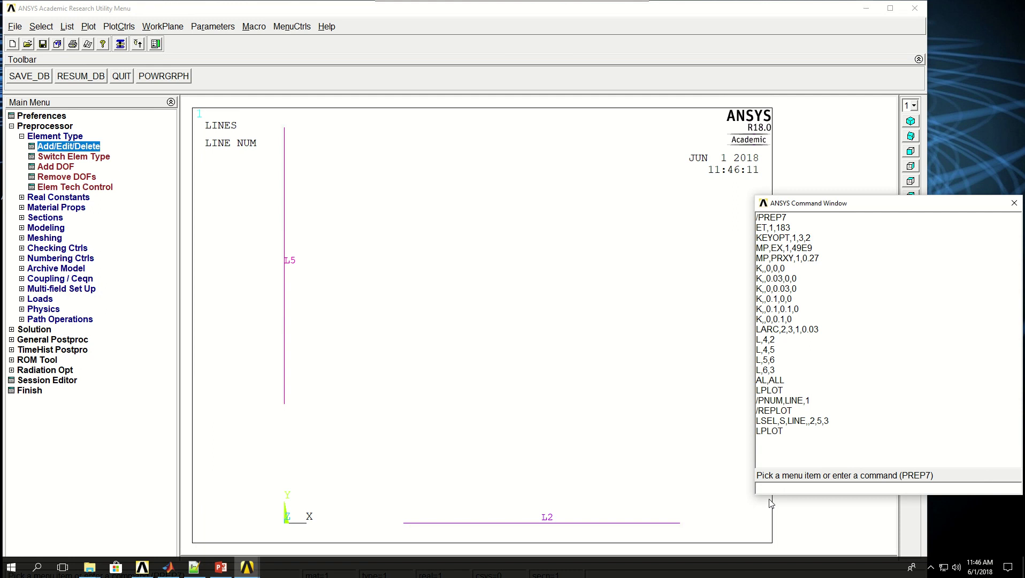
# Size the selected lines into 30 divisions with a 0.1 spacing ratio.
pyautogui.write('LESIZE')
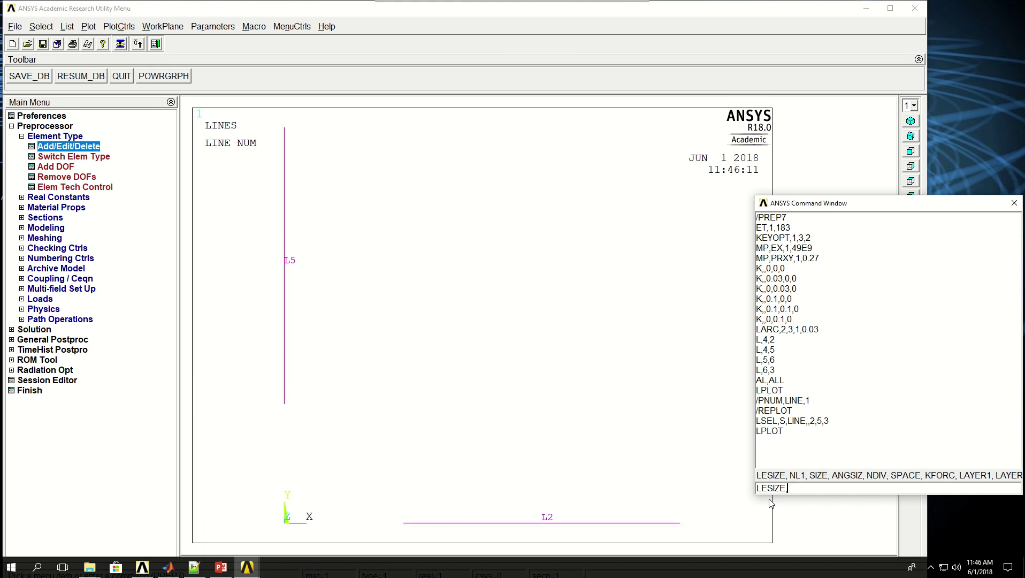
pyautogui.write(',ALL,')
pyautogui.write(',')
pyautogui.write(',')
pyautogui.write('0.1')
pyautogui.press('Return')
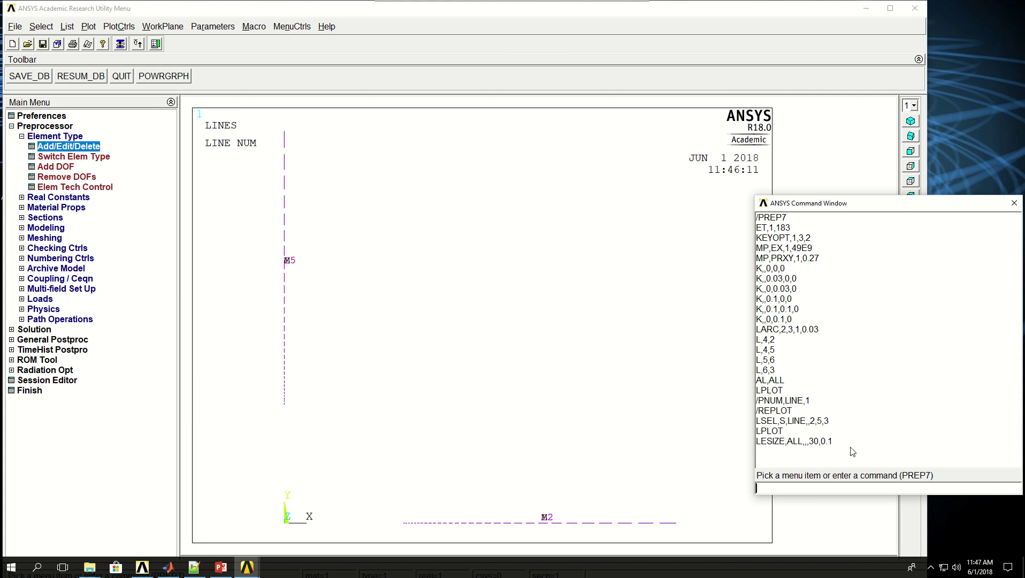
# Reselect everything with ALLSEL and replot all lines L1–L5.
pyautogui.write('ALLSEL')
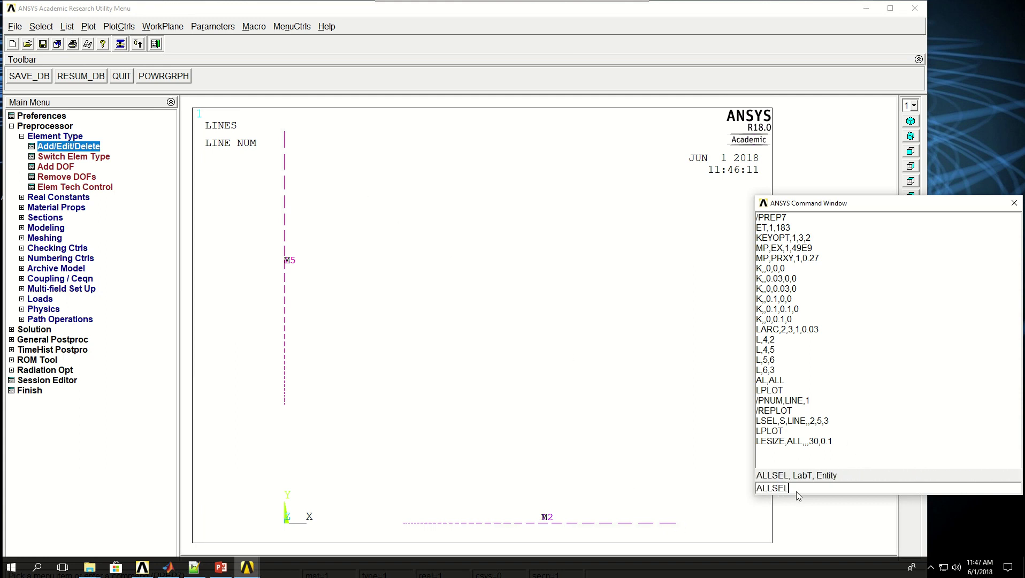
pyautogui.press('Return')
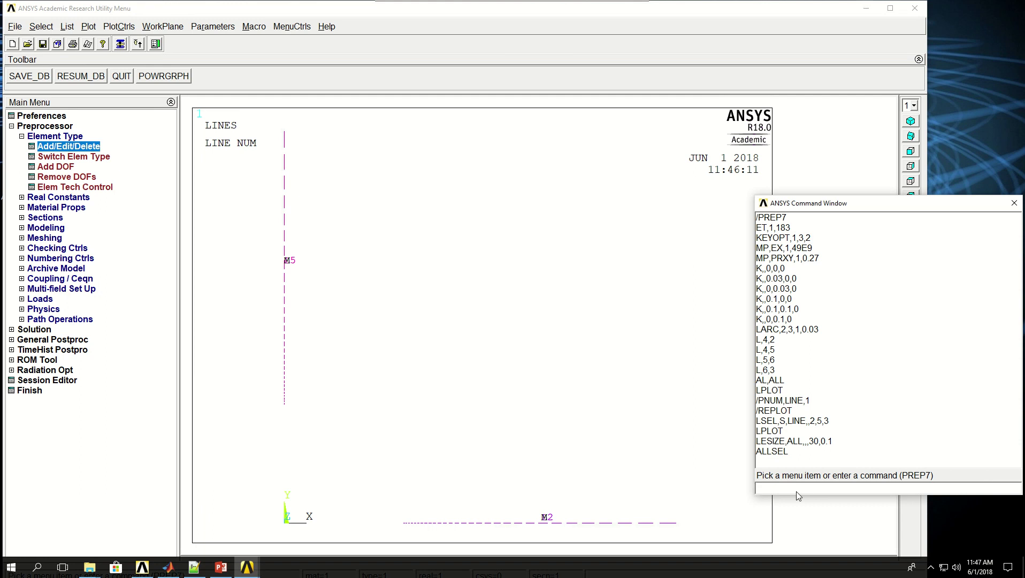
pyautogui.write('LESIZE,')
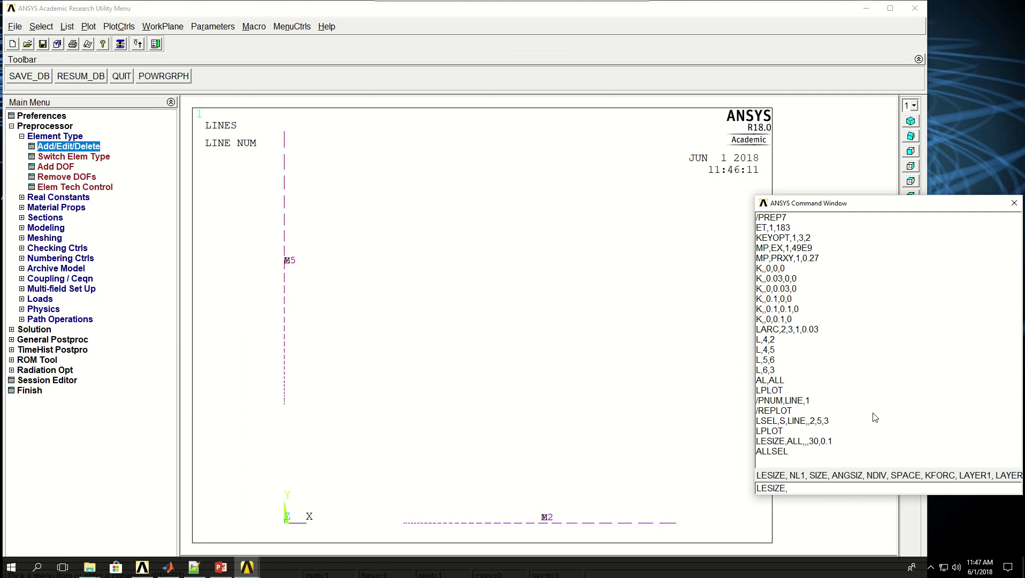
pyautogui.press('BackSpace')
pyautogui.press('BackSpace')
pyautogui.press('BackSpace')
pyautogui.press('BackSpace')
pyautogui.press('BackSpace')
pyautogui.press('BackSpace')
pyautogui.press('BackSpace')
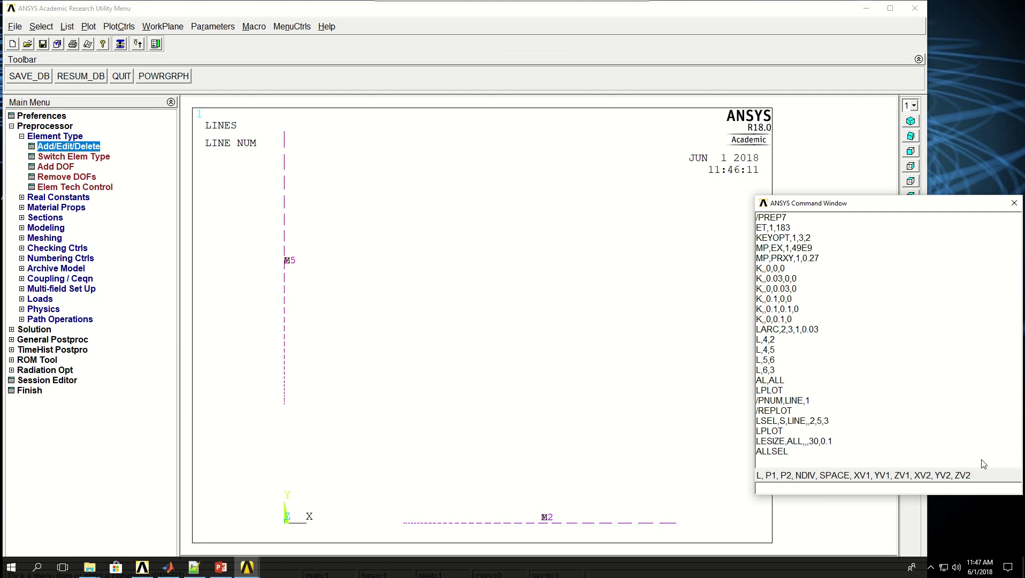
pyautogui.write('LPLOT')
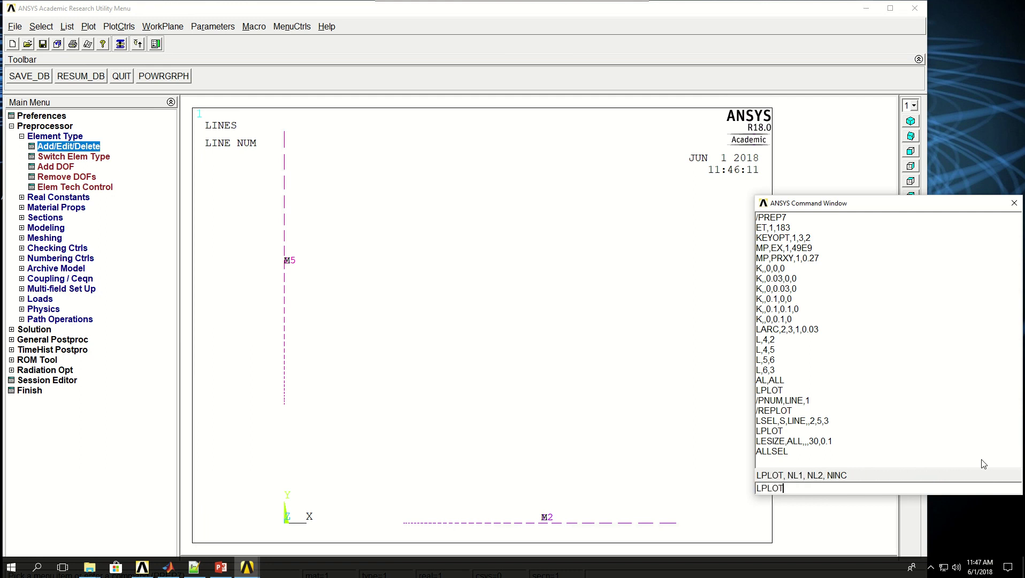
pyautogui.press('Return')
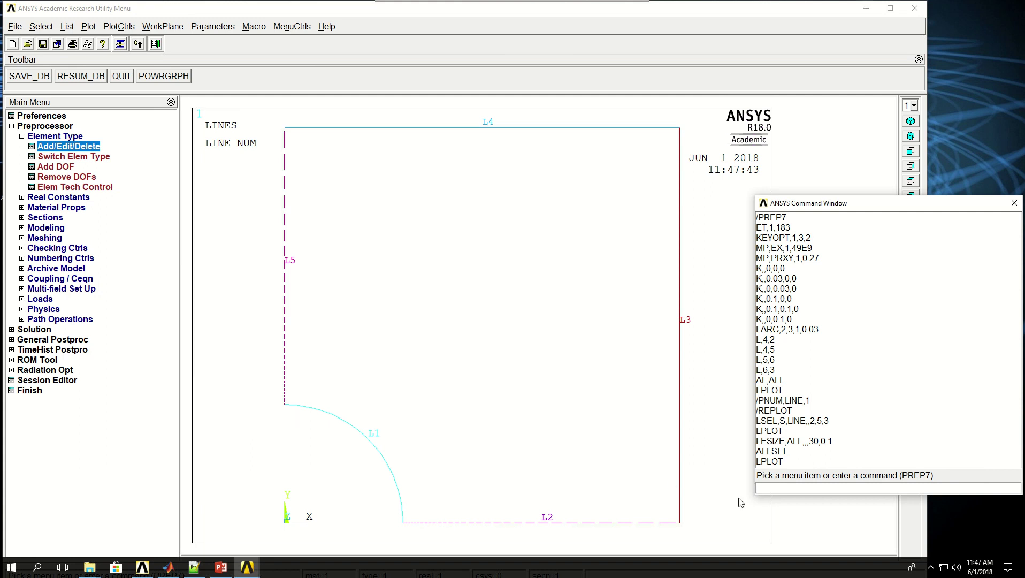
# Give hole arc L1 30 divisions with LESIZE,1,,,30.
pyautogui.click(775, 491)
pyautogui.write('LESIZE,')
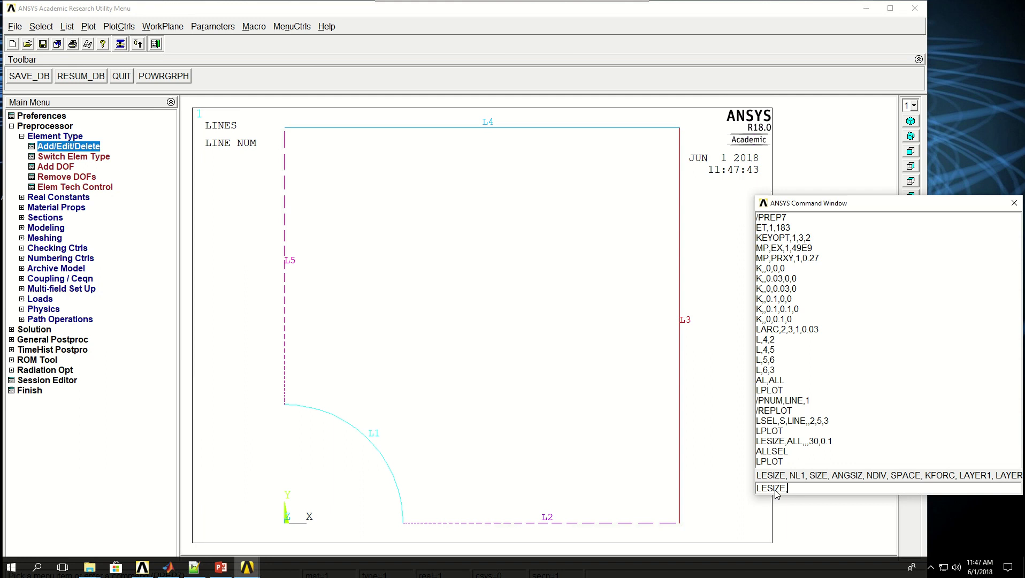
pyautogui.write('1,,,30')
pyautogui.press('Return')
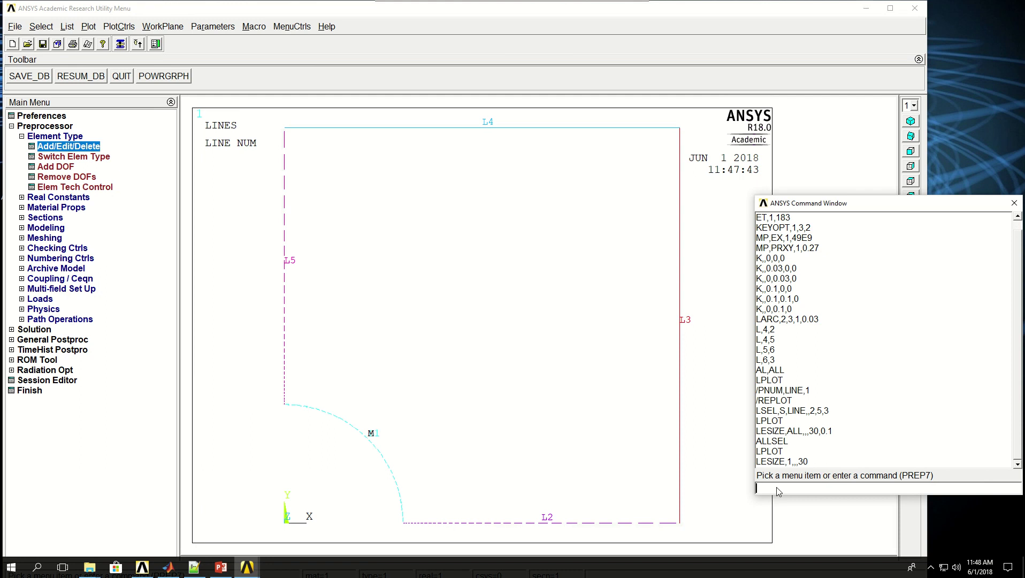
# Select and plot lines L3 and L4, then size them into 15 divisions each.
pyautogui.write('L')
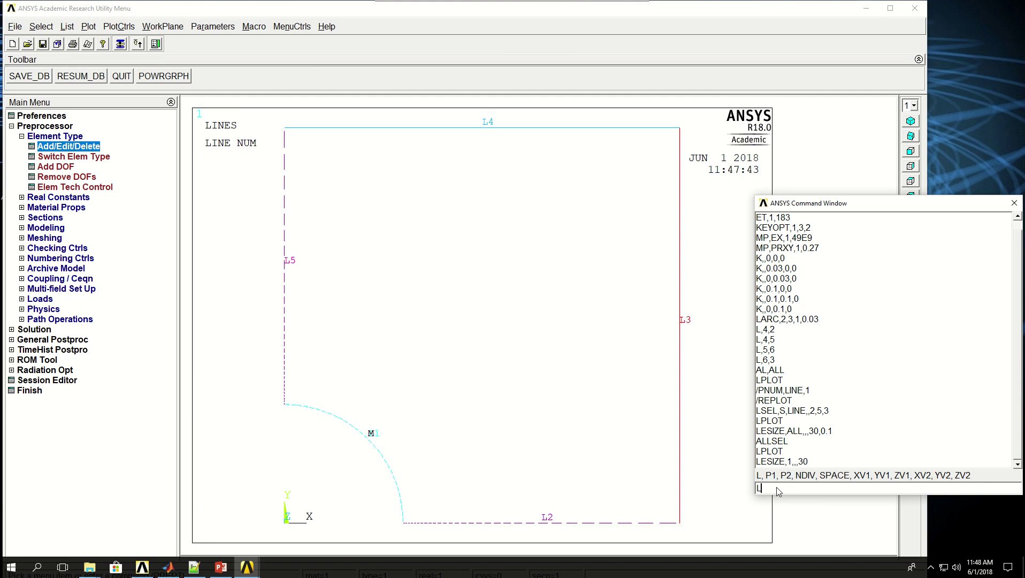
pyautogui.write('SEL,S,')
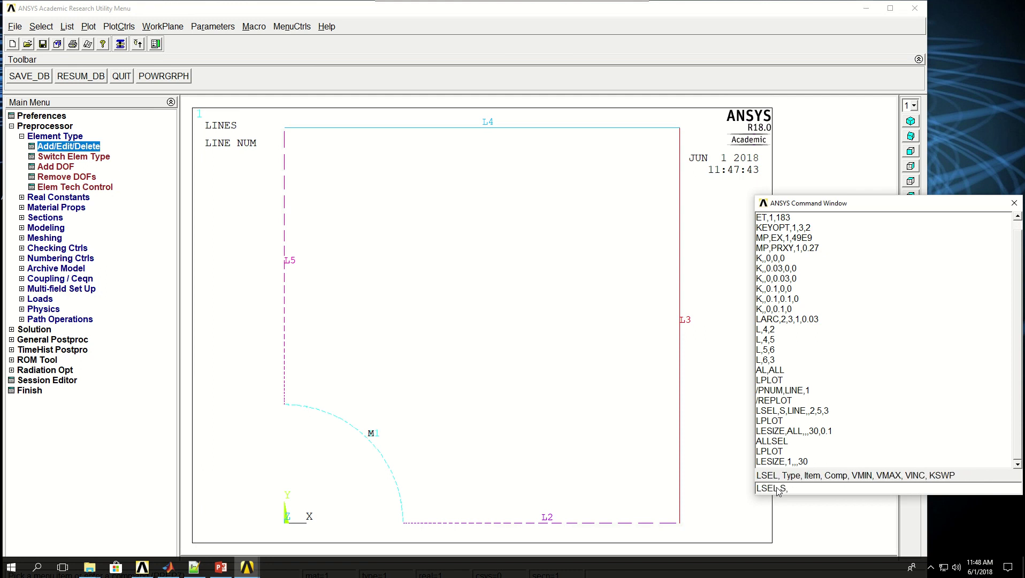
pyautogui.write('LINE,,3,4')
pyautogui.press('Return')
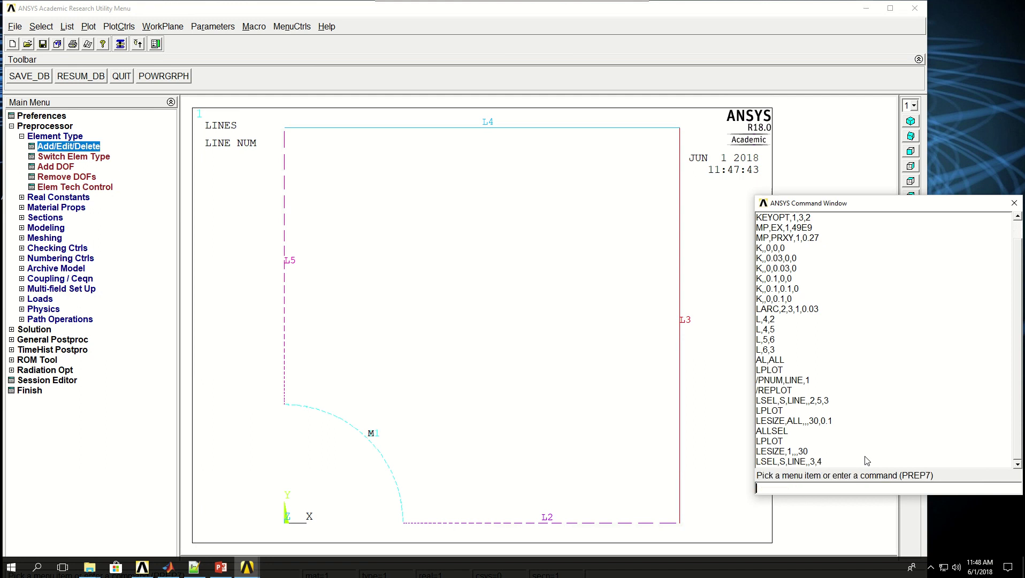
pyautogui.write('LPLOT')
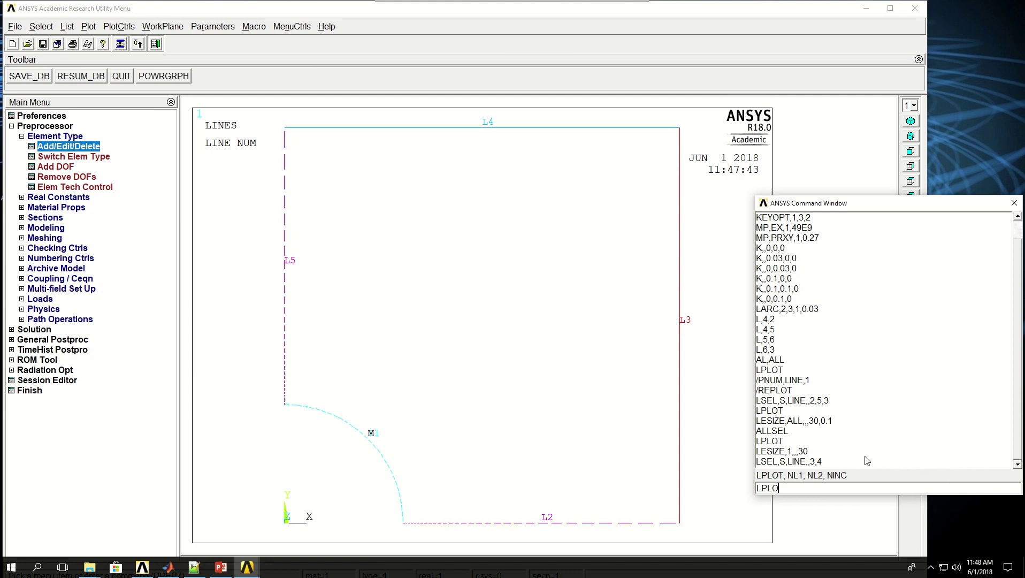
pyautogui.press('Return')
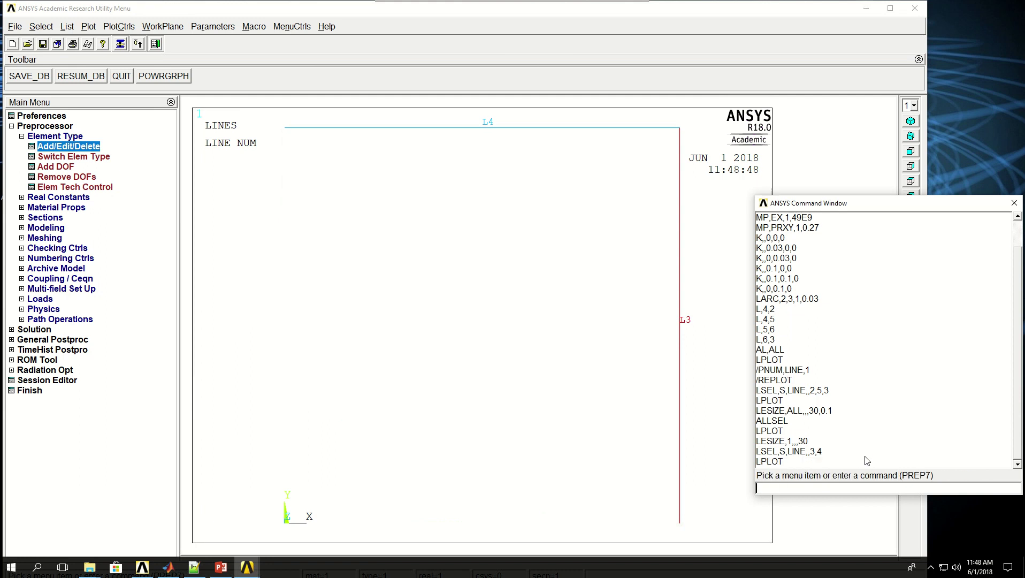
pyautogui.write('LES')
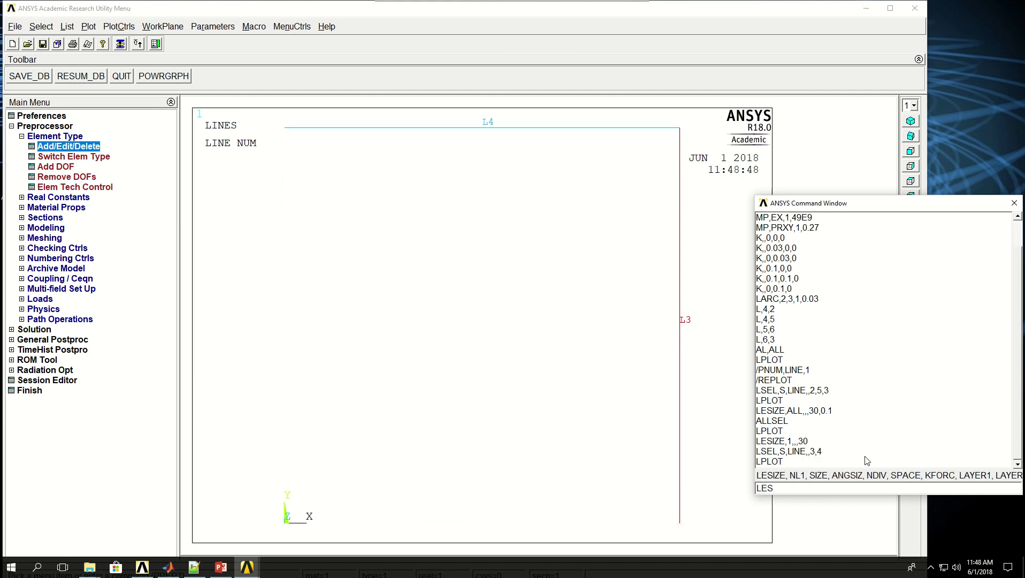
pyautogui.write('IZE,ALL,,')
pyautogui.write('15')
pyautogui.press('Return')
# Reselect all entities and replot the five plate lines.
pyautogui.write('ALLSEL')
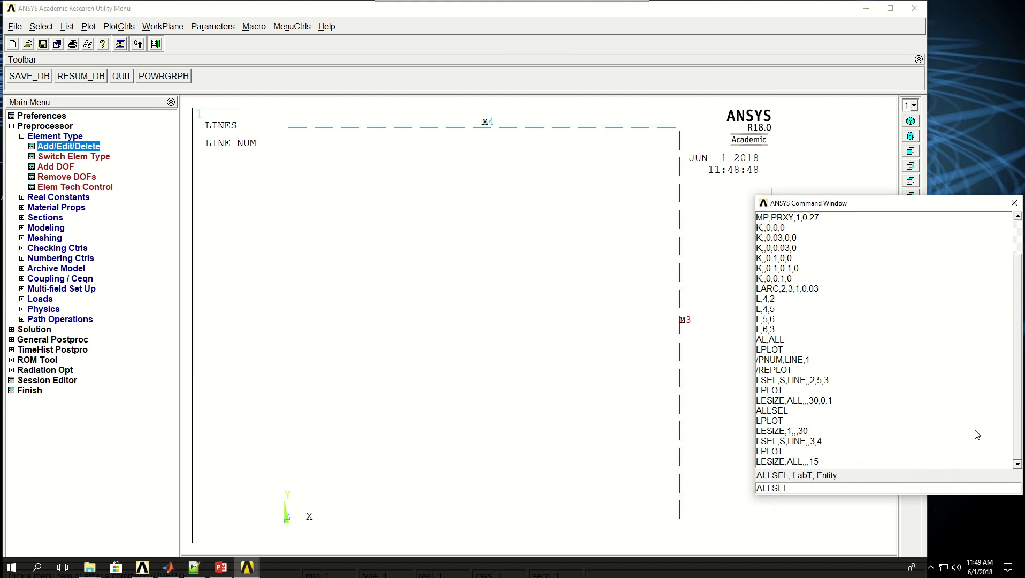
pyautogui.press('Return')
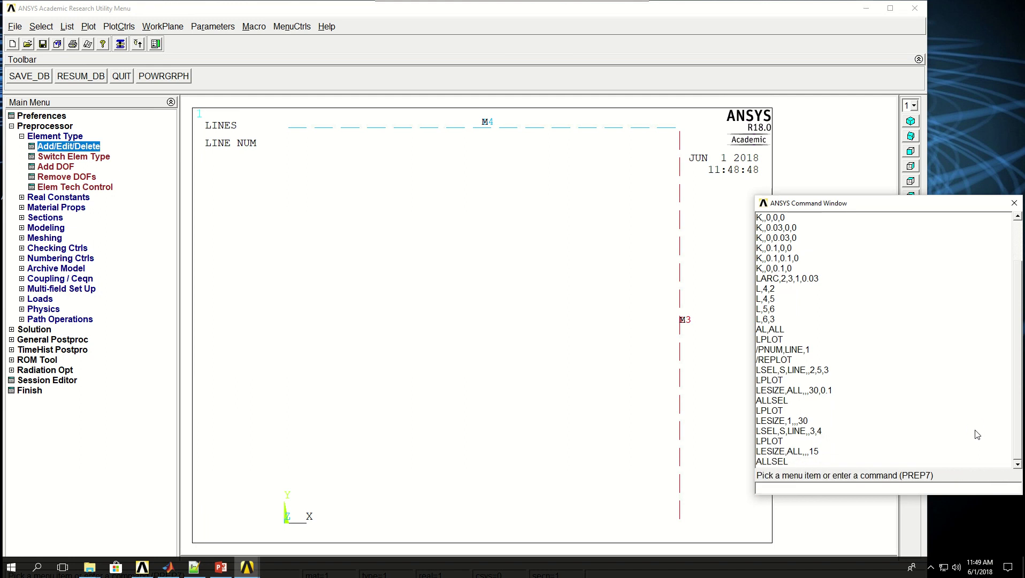
pyautogui.write('LPLOT')
pyautogui.press('Return')
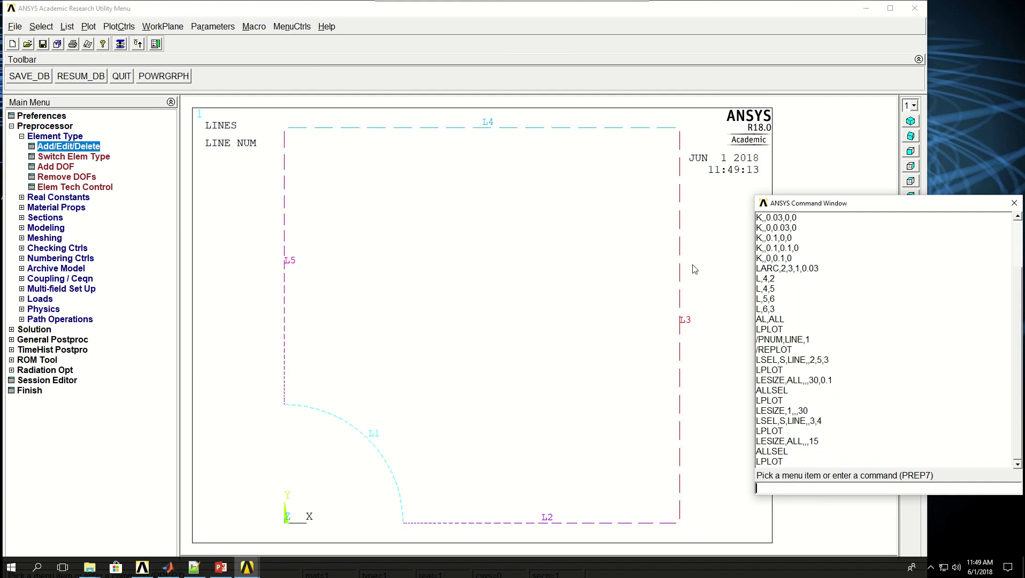
# Concatenate lines L3 and L4 into one line with LCCAT, then try AMESH,1 on the plate area.
pyautogui.write('LCC')
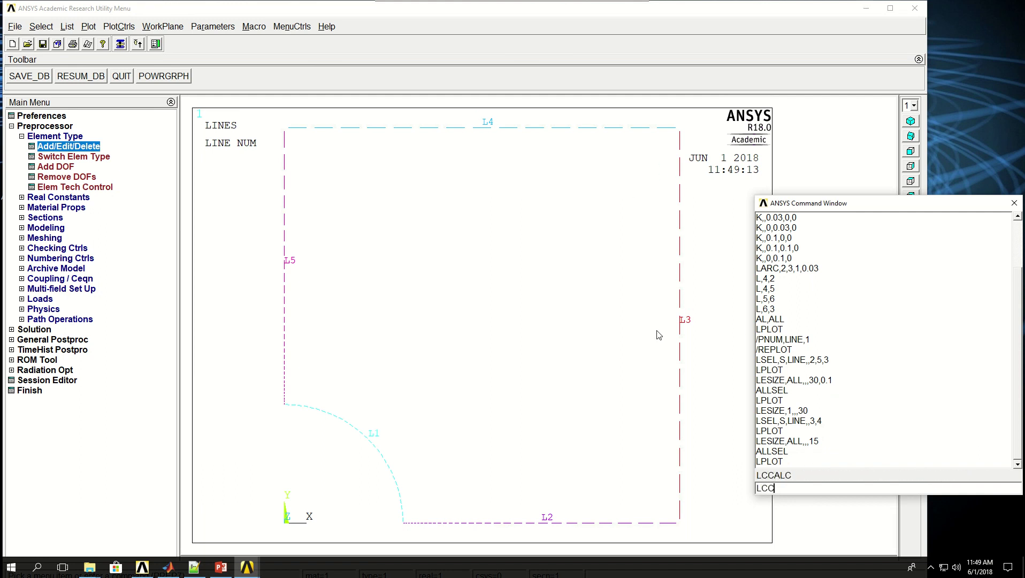
pyautogui.write('AT,3,4')
pyautogui.press('Return')
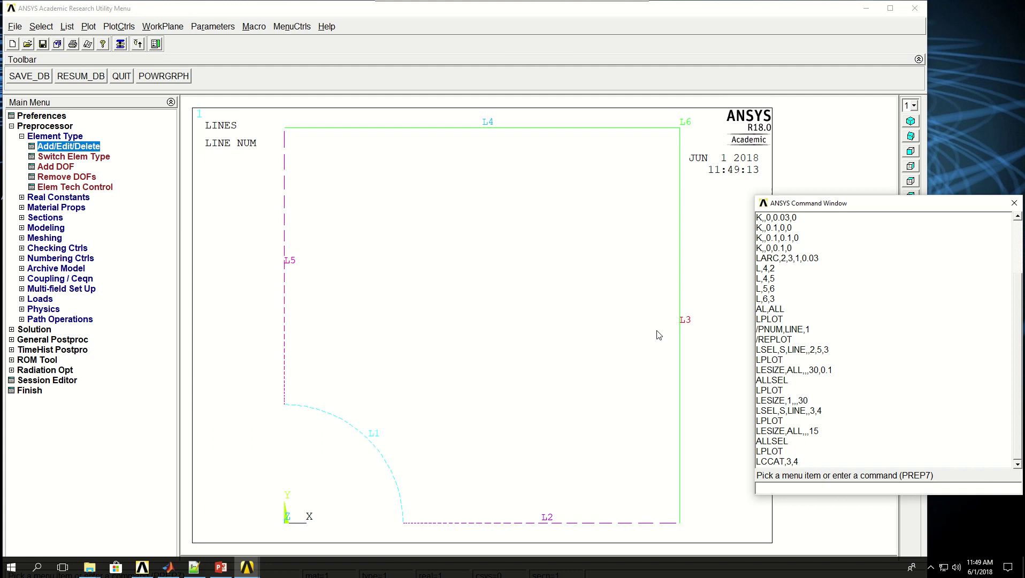
pyautogui.write('AMESH,')
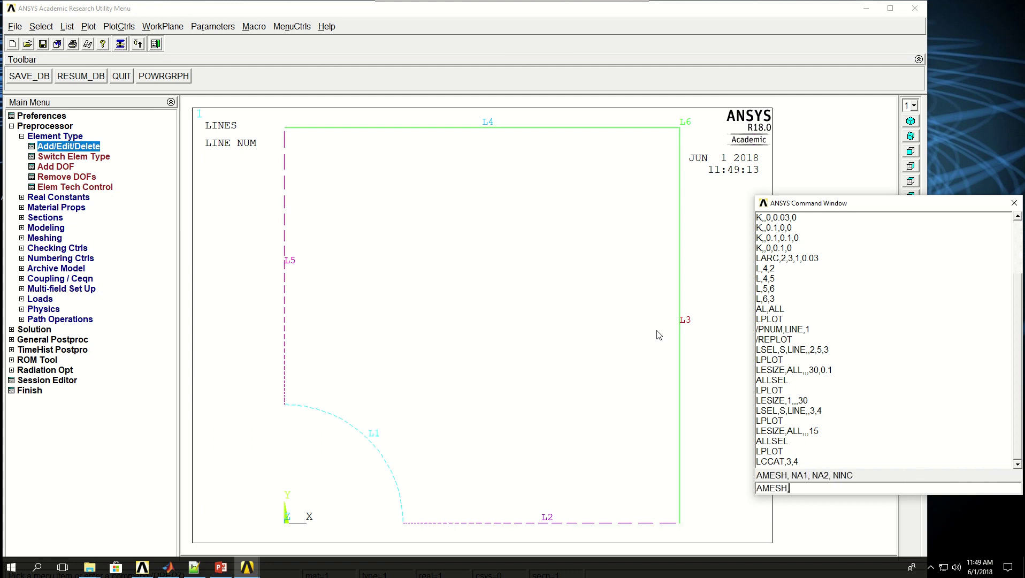
pyautogui.write('1')
pyautogui.press('Return')
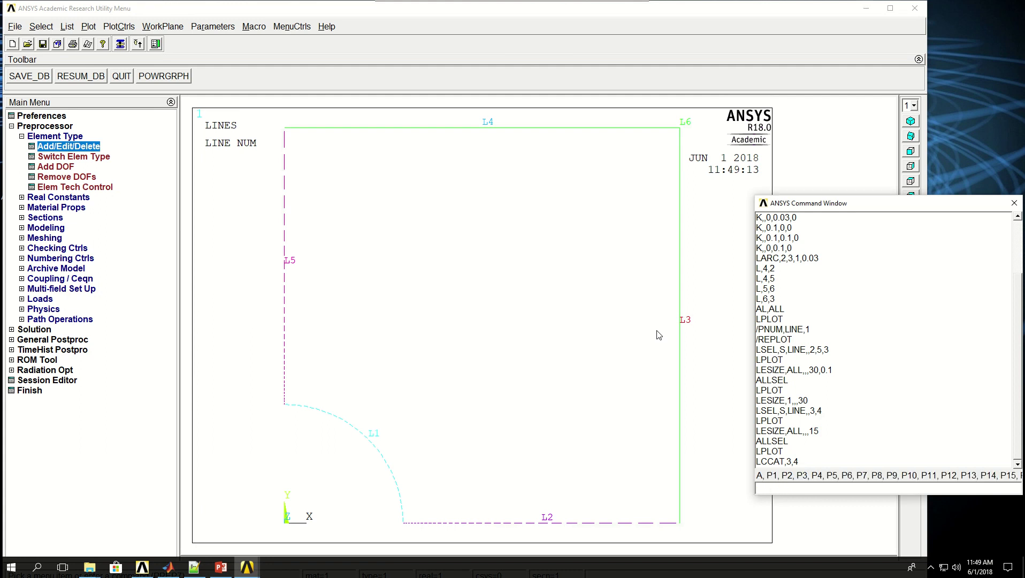
# Make element type 1 and material 1 active with TYPE,1 and MAT,1.
pyautogui.write('TYPE,1')
pyautogui.press('Return')
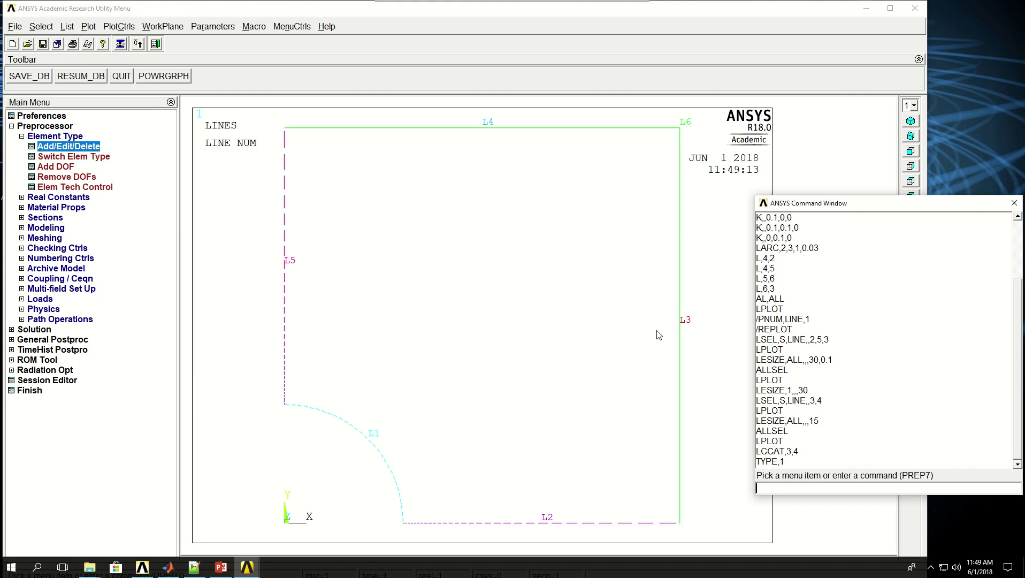
pyautogui.write('MAT')
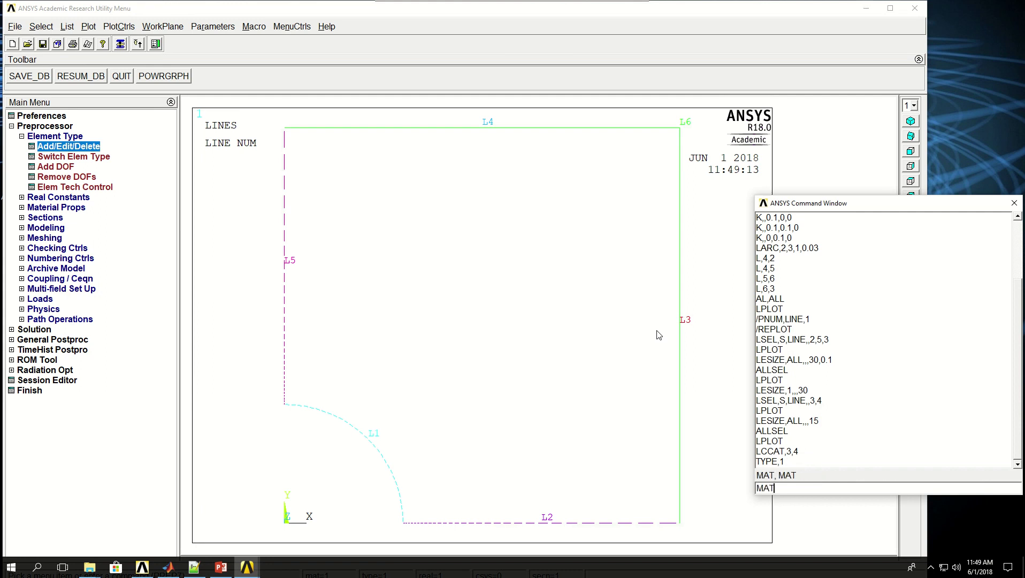
pyautogui.write(',1')
pyautogui.press('Return')
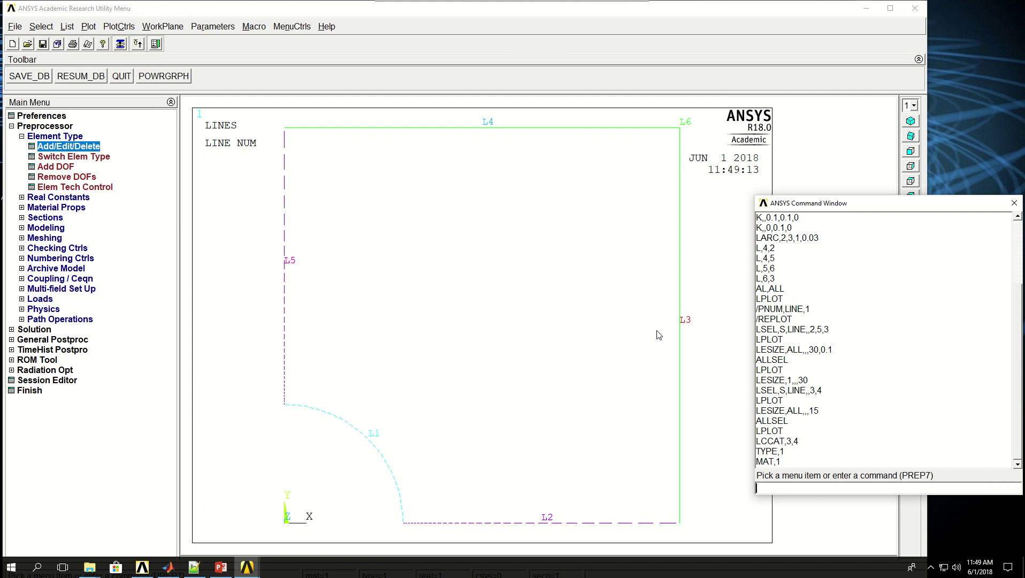
pyautogui.write('AMESJ,')
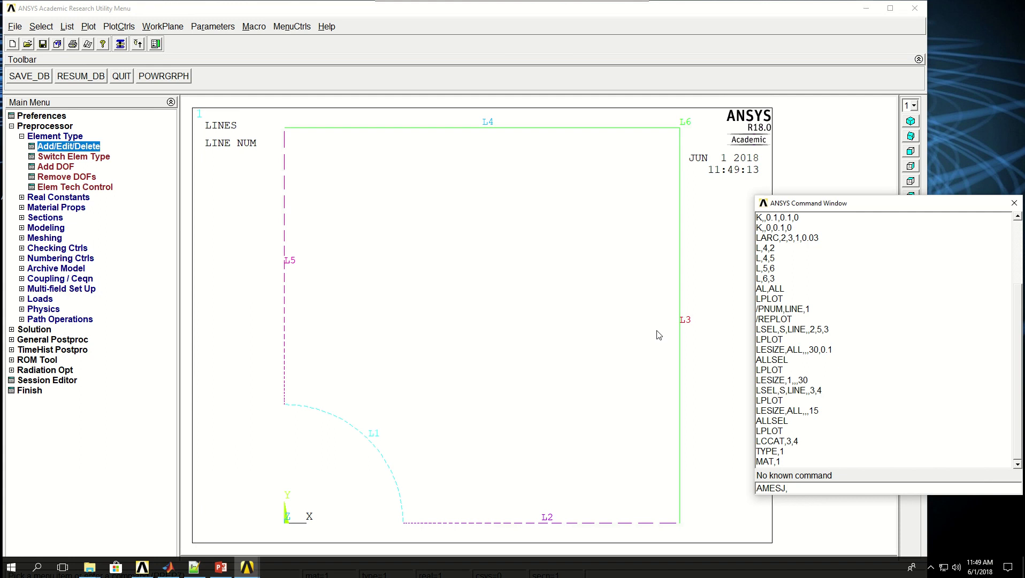
pyautogui.press('BackSpace')
pyautogui.press('BackSpace')
# Mesh area 1 with AMESH,1, giving quadrilateral elements graded toward the hole.
pyautogui.write('H,')
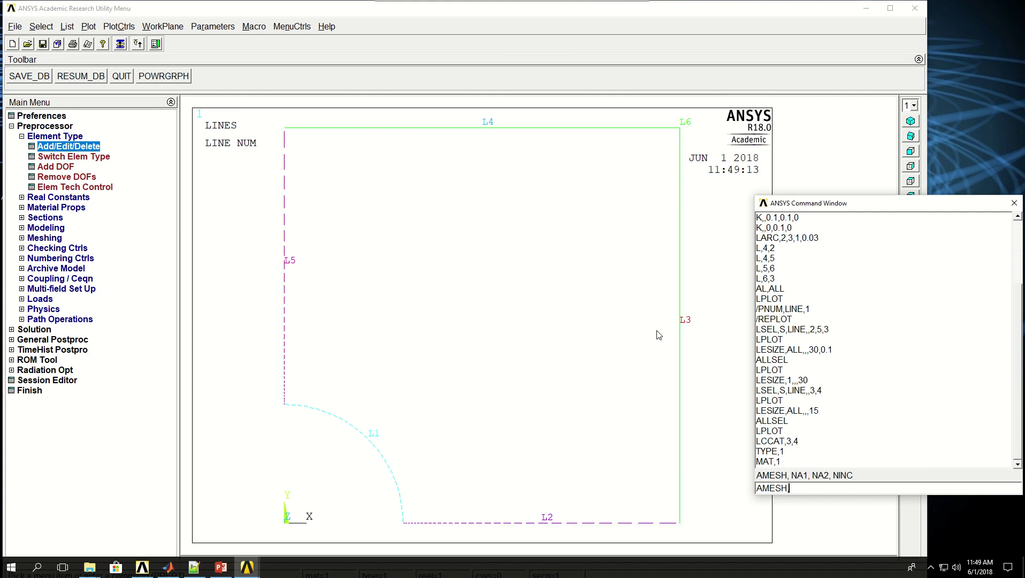
pyautogui.write('1')
pyautogui.press('Return')
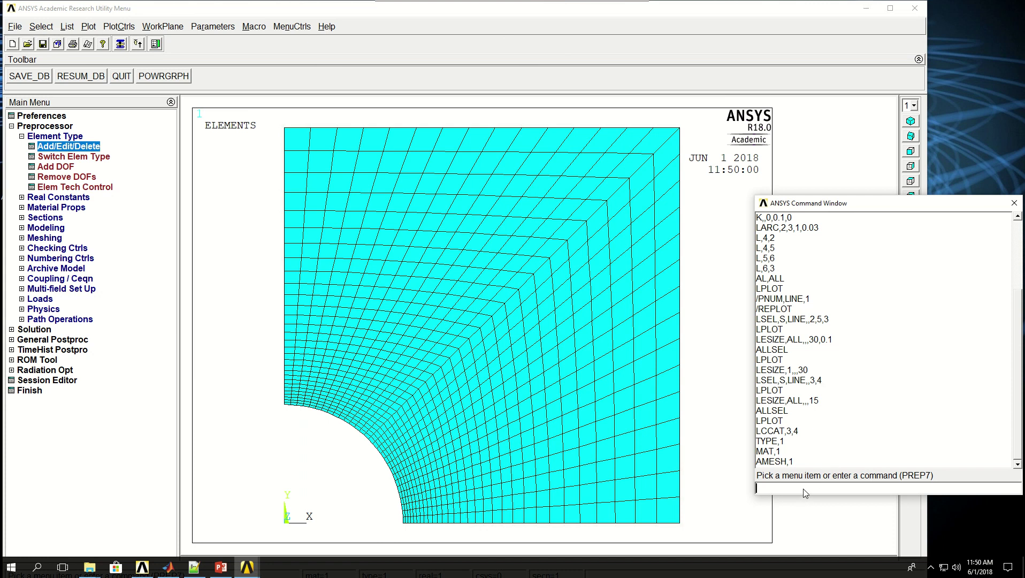
# Select the nodes at y = 0 with NSEL,S,LOC,Y,0 and plot them.
pyautogui.write('NSEKM')
pyautogui.write('S')
pyautogui.press('BackSpace')
pyautogui.press('BackSpace')
pyautogui.press('BackSpace')
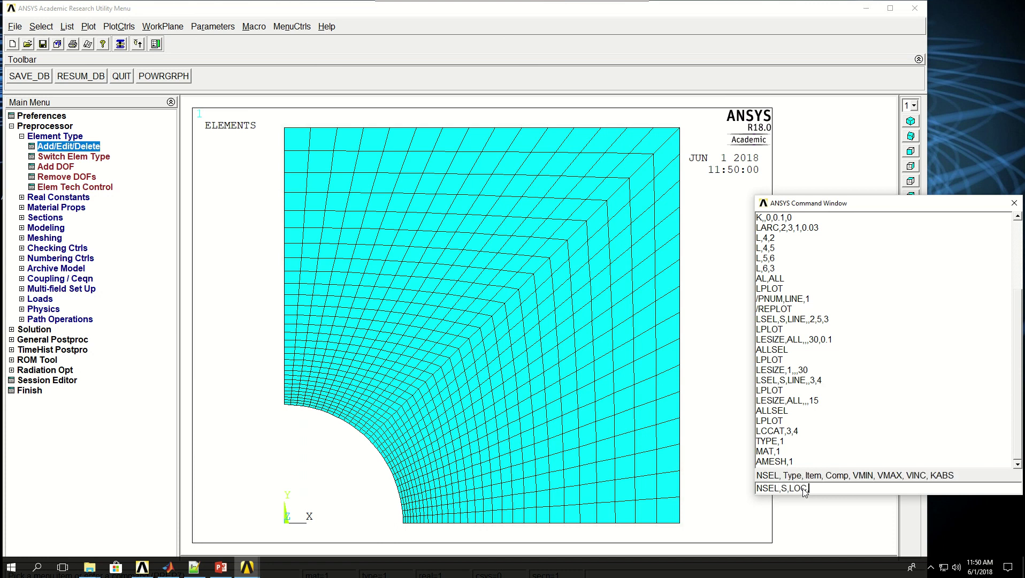
pyautogui.write('L,S,LOC,Y,0')
pyautogui.press('Return')
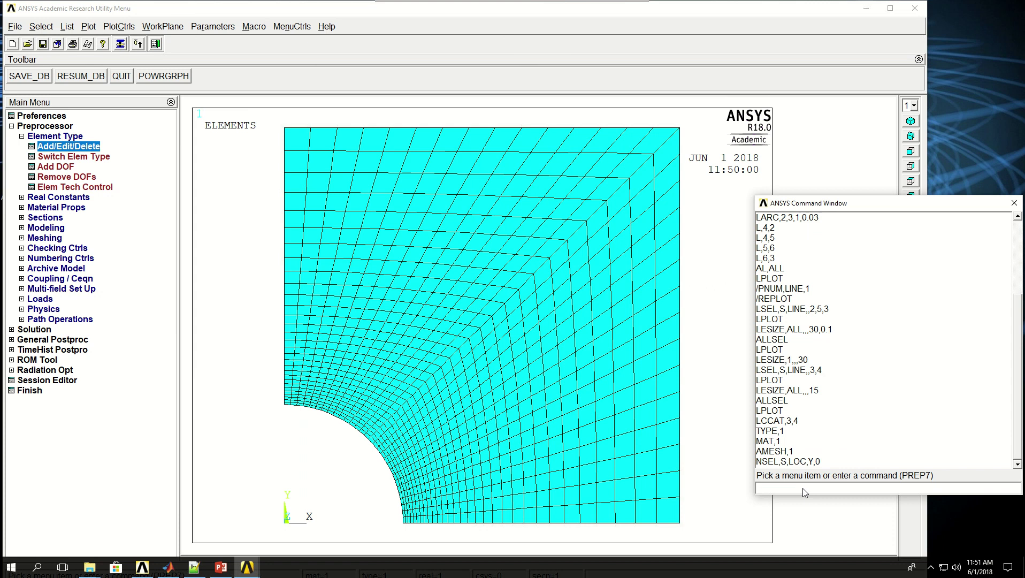
pyautogui.write('NP')
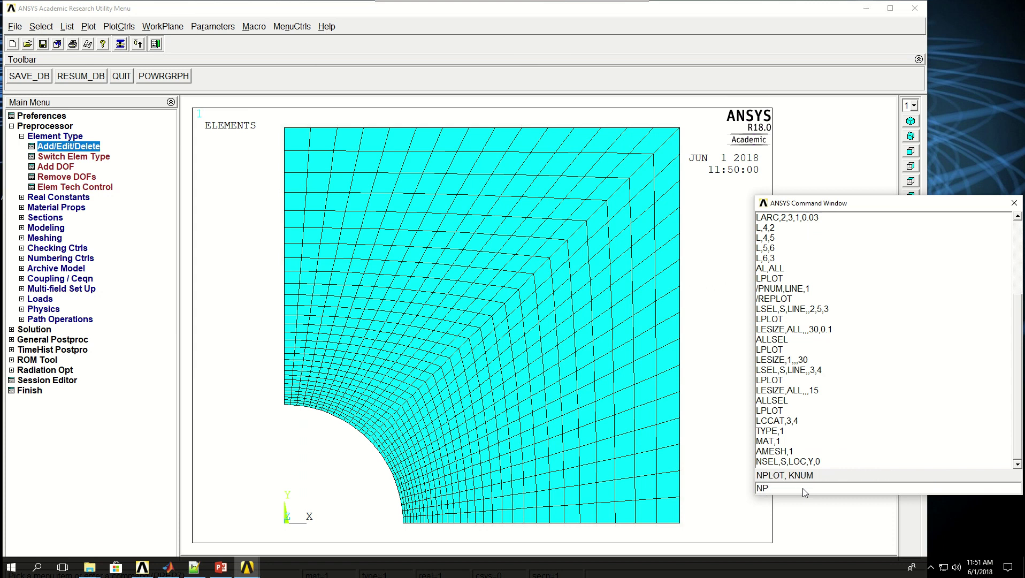
pyautogui.write('LOT')
pyautogui.press('Return')
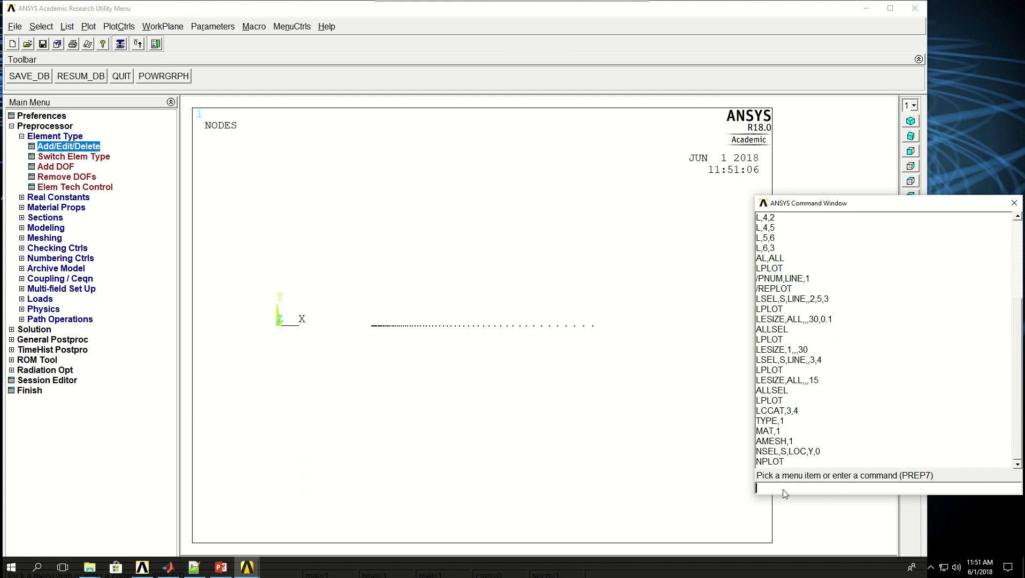
# Fix UY at 0 on the selected nodes, reselect everything, and replot the element mesh.
pyautogui.write('D,ALL,UY,')
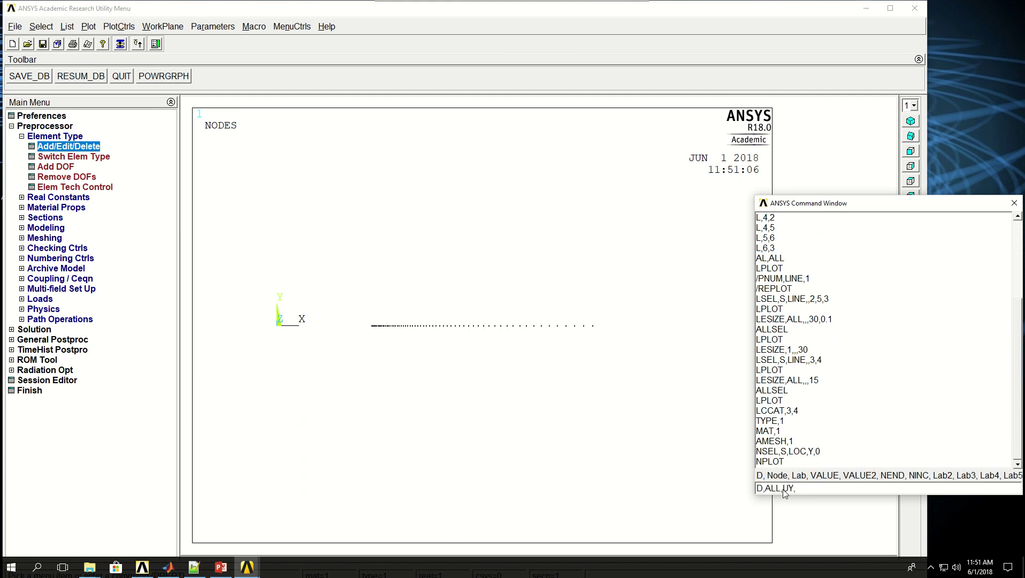
pyautogui.press('BackSpace')
pyautogui.write(',0')
pyautogui.press('Return')
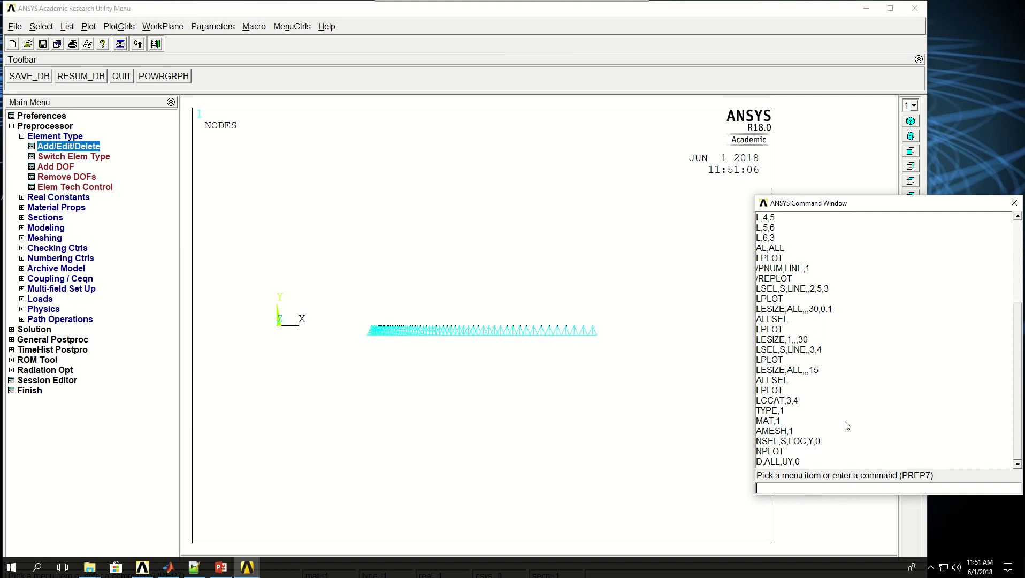
pyautogui.write('A')
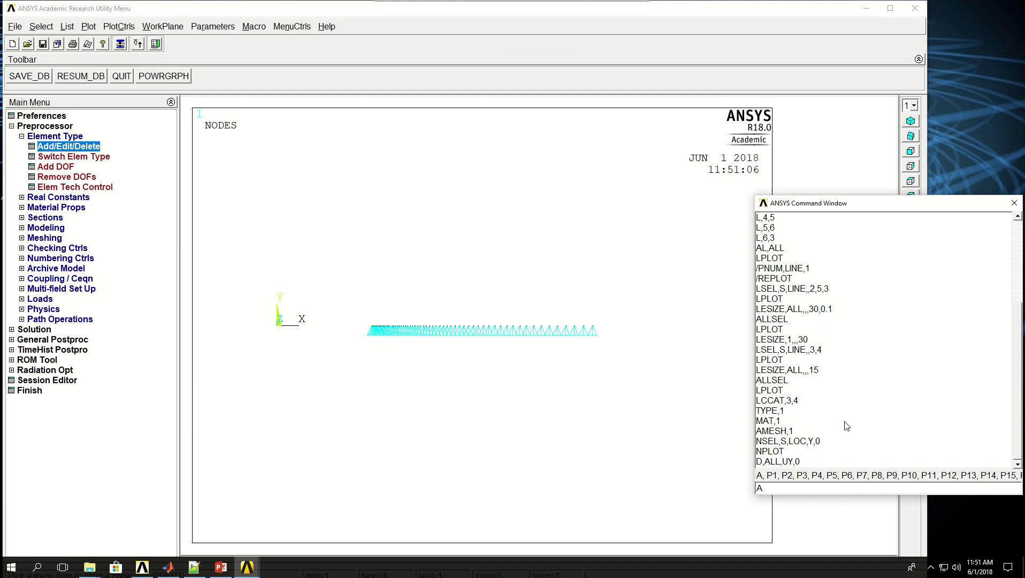
pyautogui.write('LLSEL')
pyautogui.press('Return')
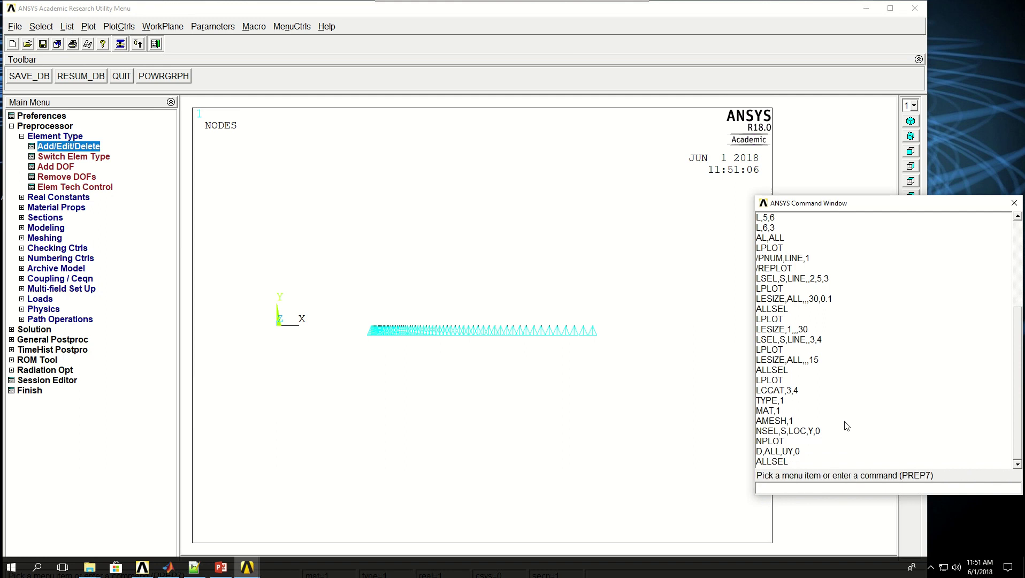
pyautogui.write('EPLOT')
pyautogui.press('Return')
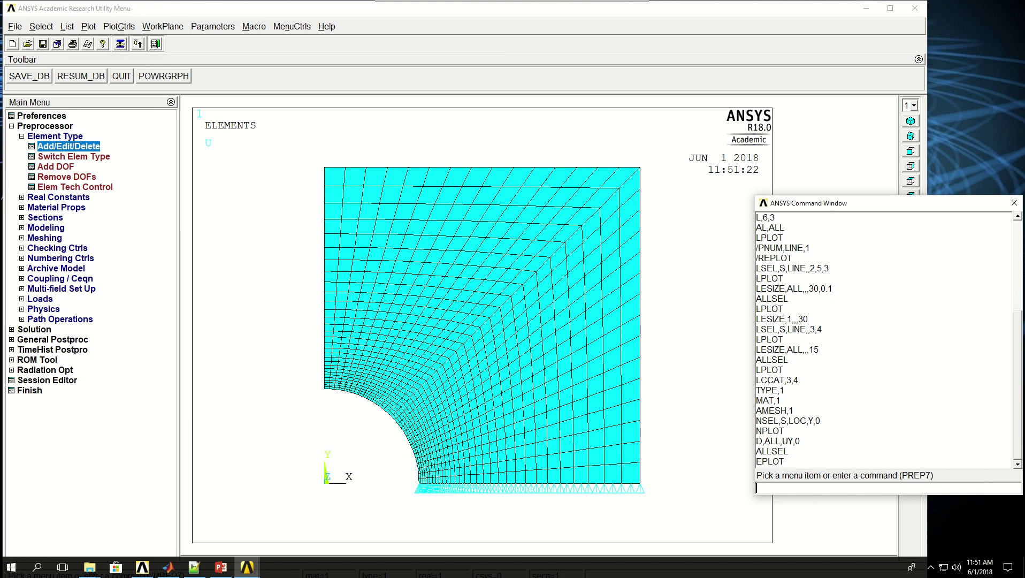
# Select the nodes at x = 0 with NSEL,S,LOC,X,0 and plot them.
pyautogui.write('NSE')
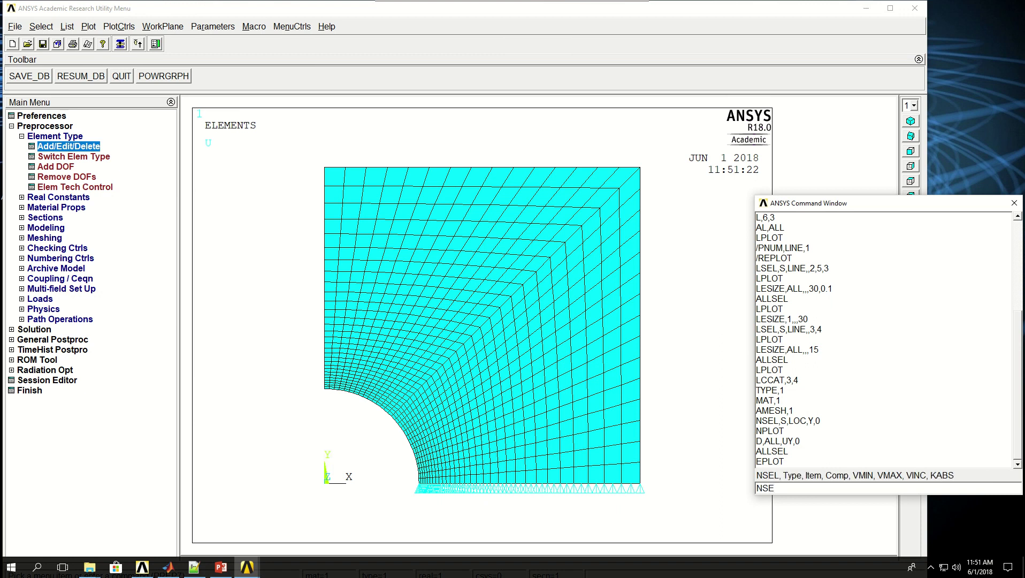
pyautogui.write('L,S,LOC,X,0')
pyautogui.press('Left')
pyautogui.press('Left')
pyautogui.press('Left')
pyautogui.hotkey('shift', 'Right')
pyautogui.hotkey('shift', 'Right')
pyautogui.press('Return')
pyautogui.write('NPL')
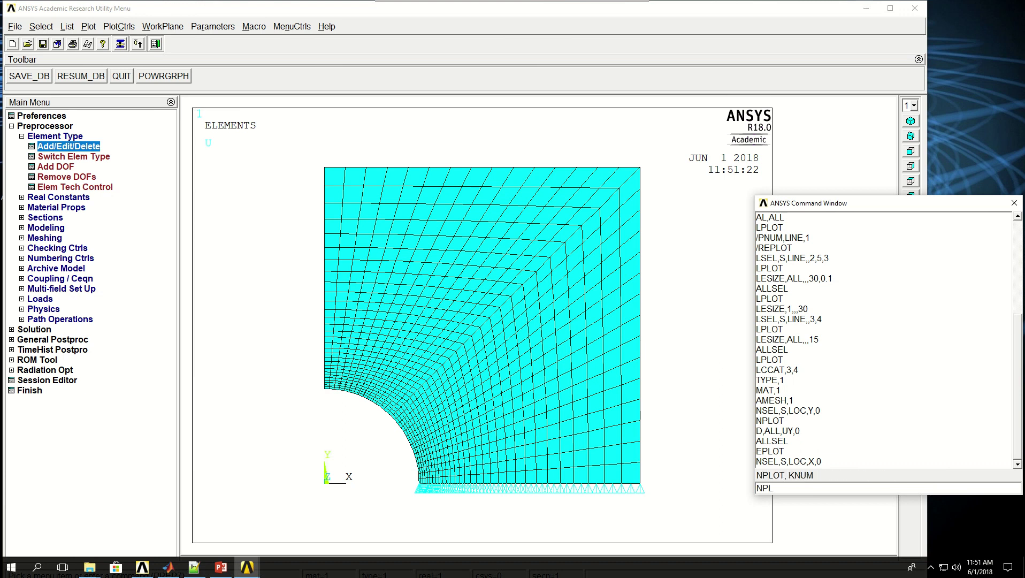
pyautogui.write('OT')
pyautogui.press('Return')
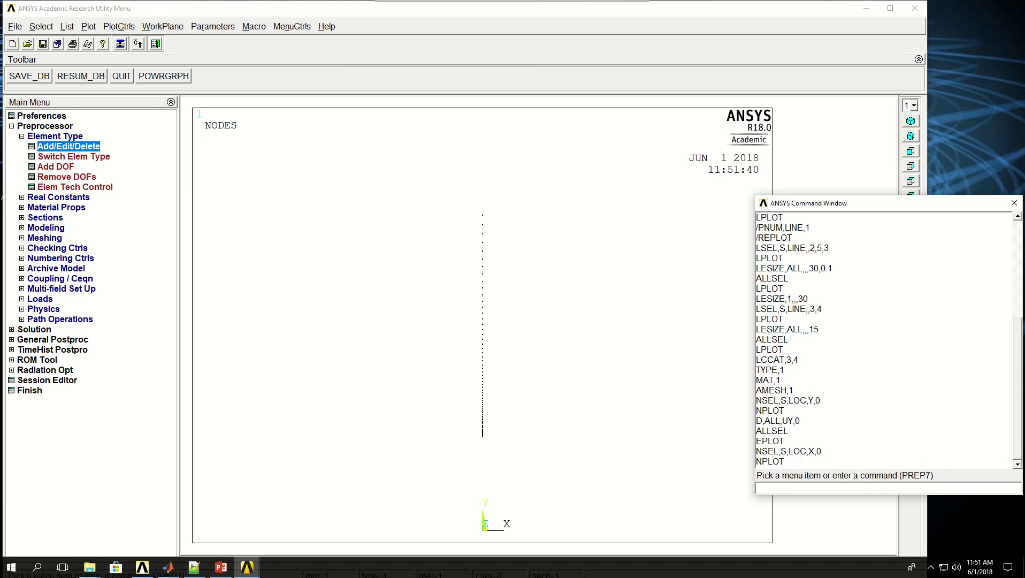
# Fix UX at 0 on the selected nodes, reselect all, and redraw the mesh.
pyautogui.write('D,ALL,')
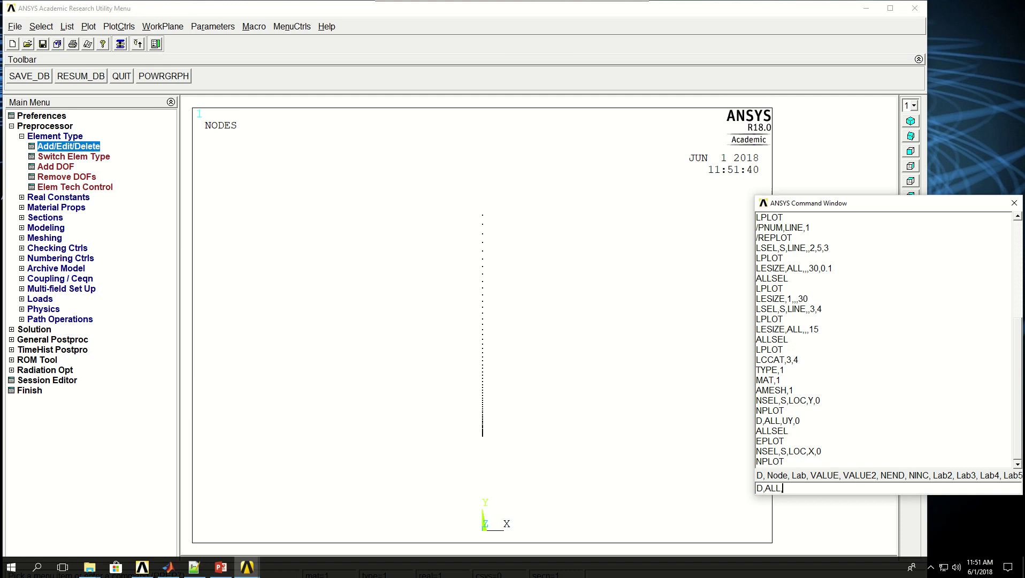
pyautogui.write('UX,0')
pyautogui.press('Return')
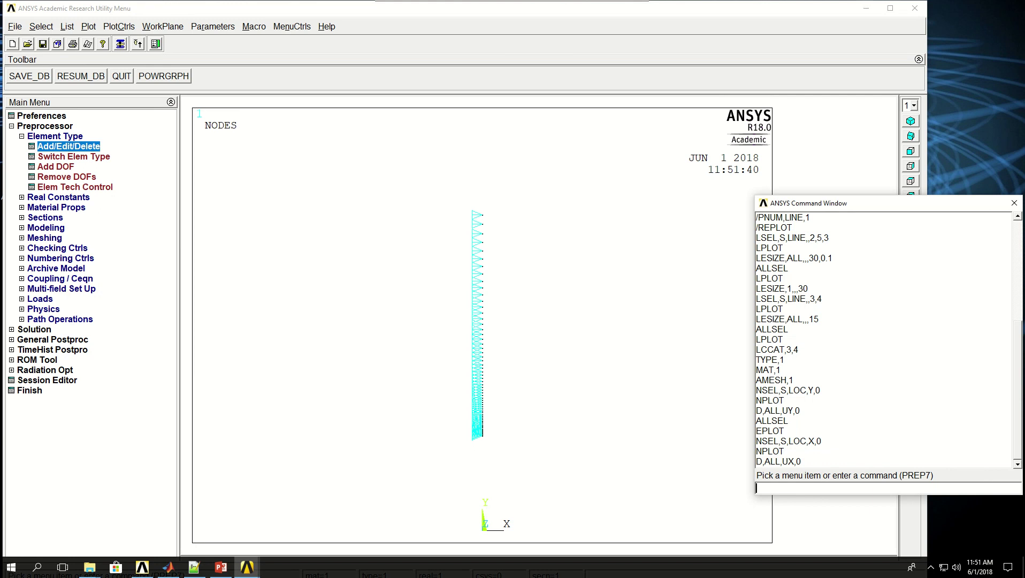
pyautogui.write('ALLSEL')
pyautogui.press('Return')
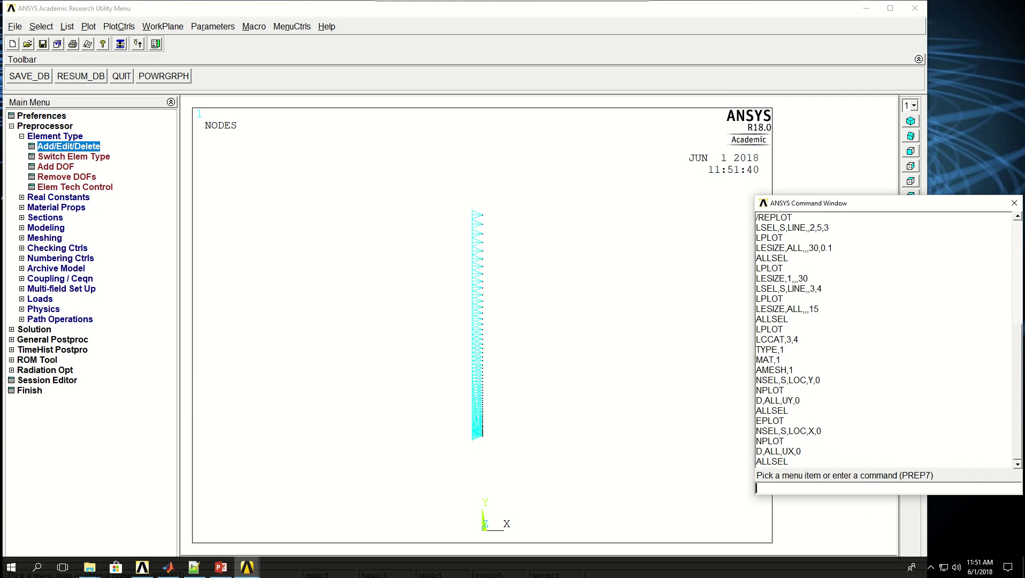
pyautogui.write('EPLOT')
pyautogui.press('Return')
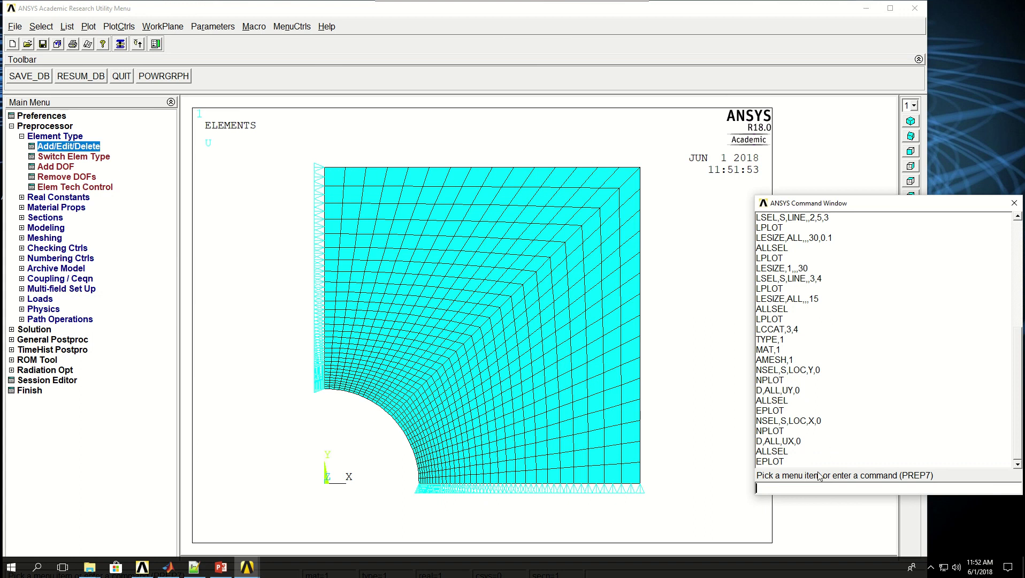
# Select the top-edge nodes at y = 0.1 and plot them.
pyautogui.write('NSEL,')
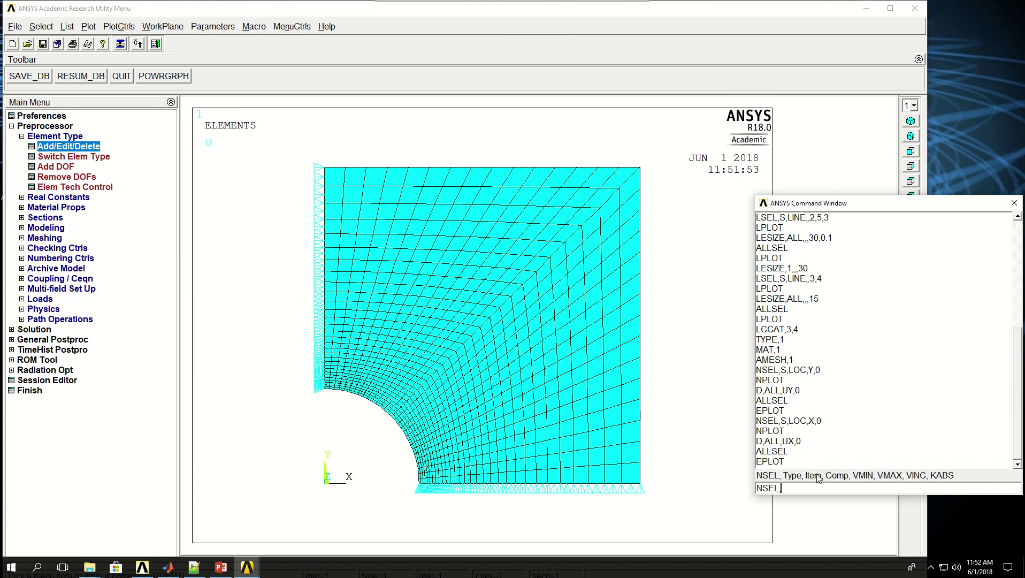
pyautogui.write('S,LOC,Y,0.1')
pyautogui.press('Return')
pyautogui.write('NPLOT')
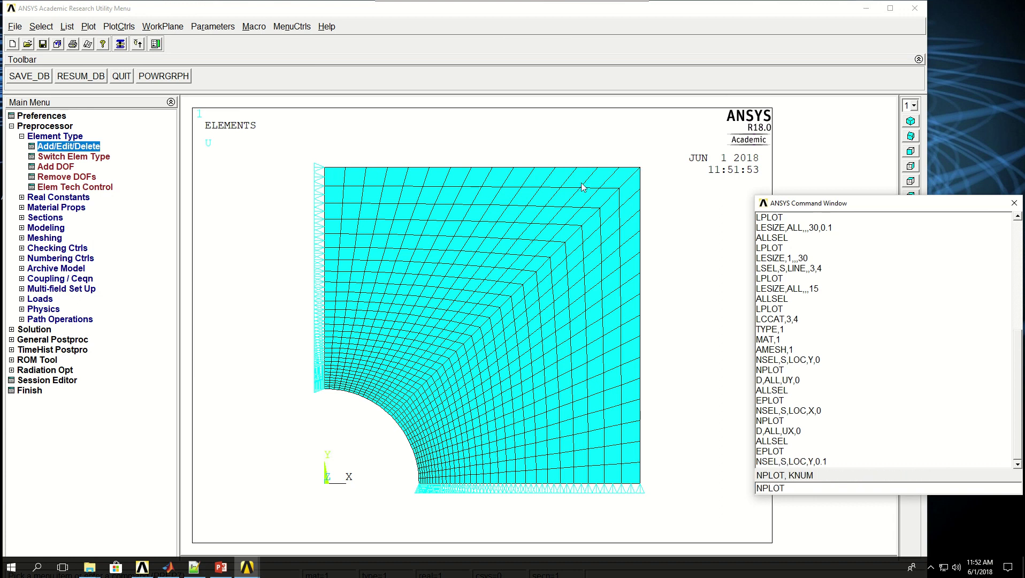
pyautogui.press('Return')
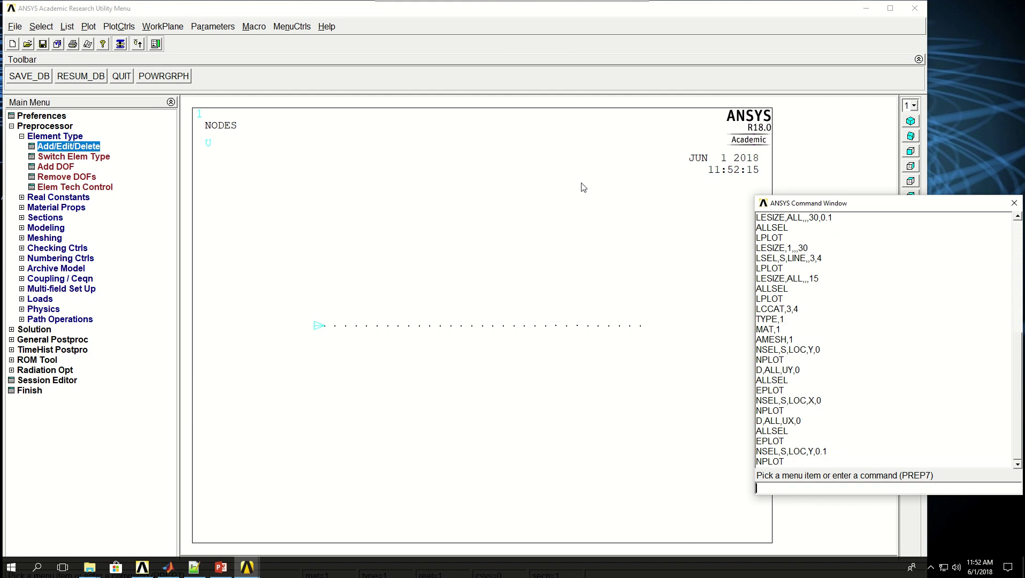
# Apply pressure -1000 to the selected nodes with SF,ALL,PRES, reselect all, and replot the mesh.
pyautogui.write('SF,')
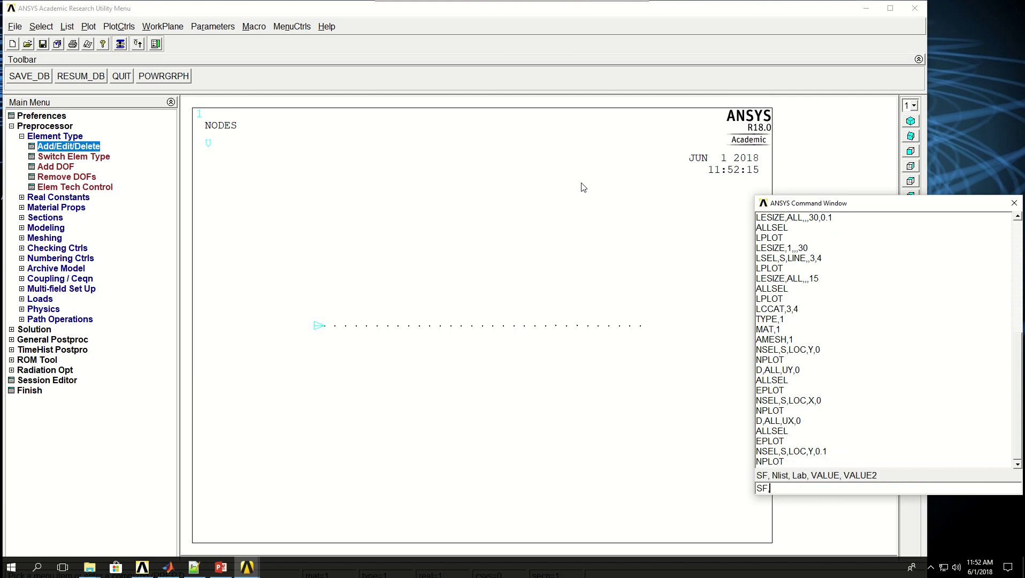
pyautogui.write('ALL,PRES,-1000')
pyautogui.press('Return')
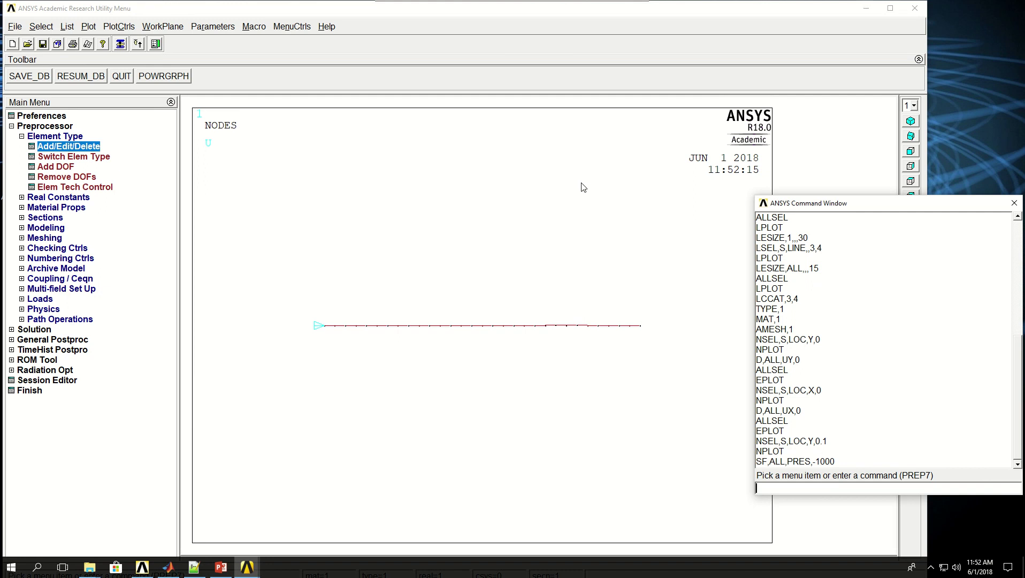
pyautogui.write('ALLSEL')
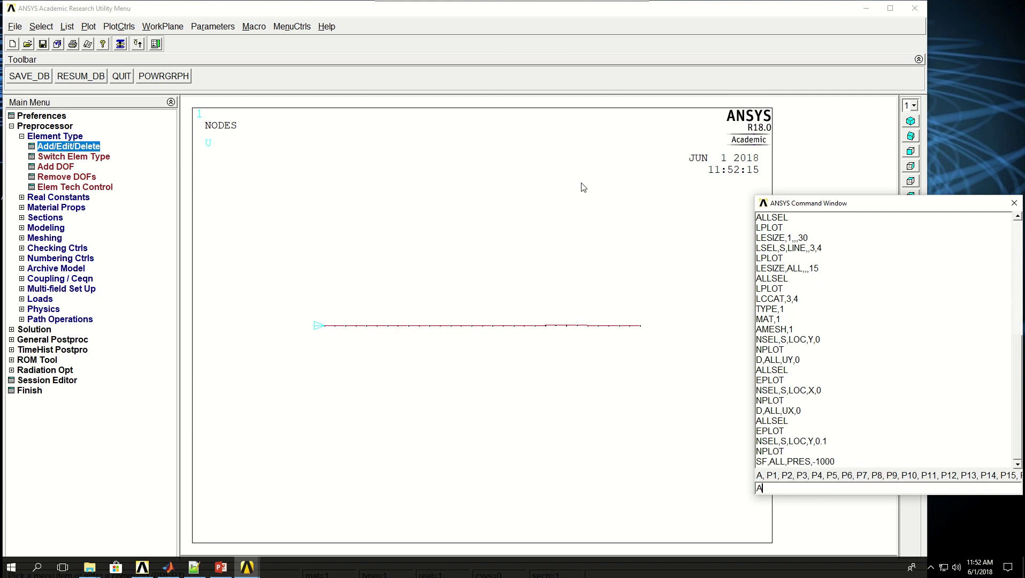
pyautogui.press('Return')
pyautogui.write('EPLOT')
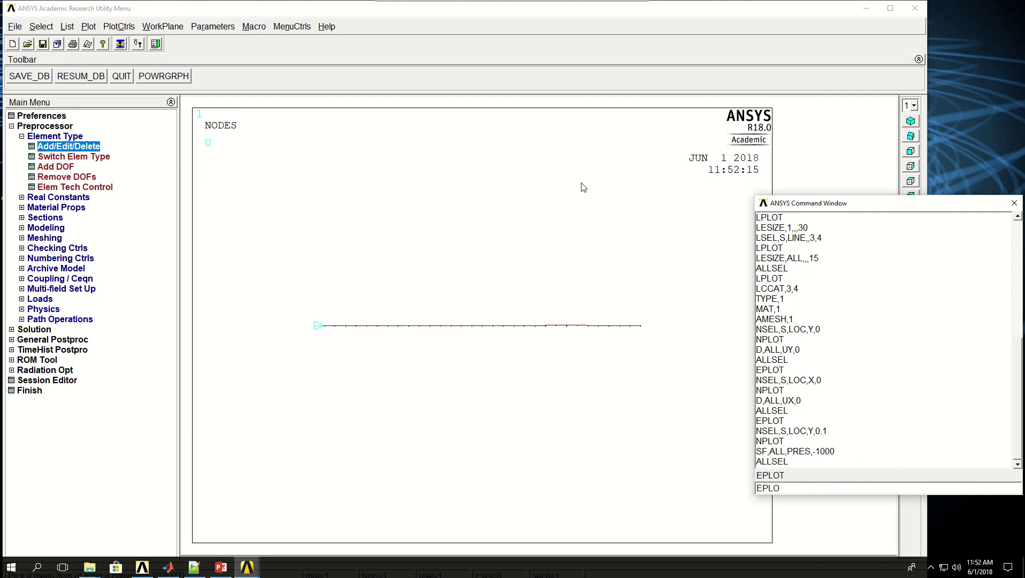
pyautogui.press('Return')
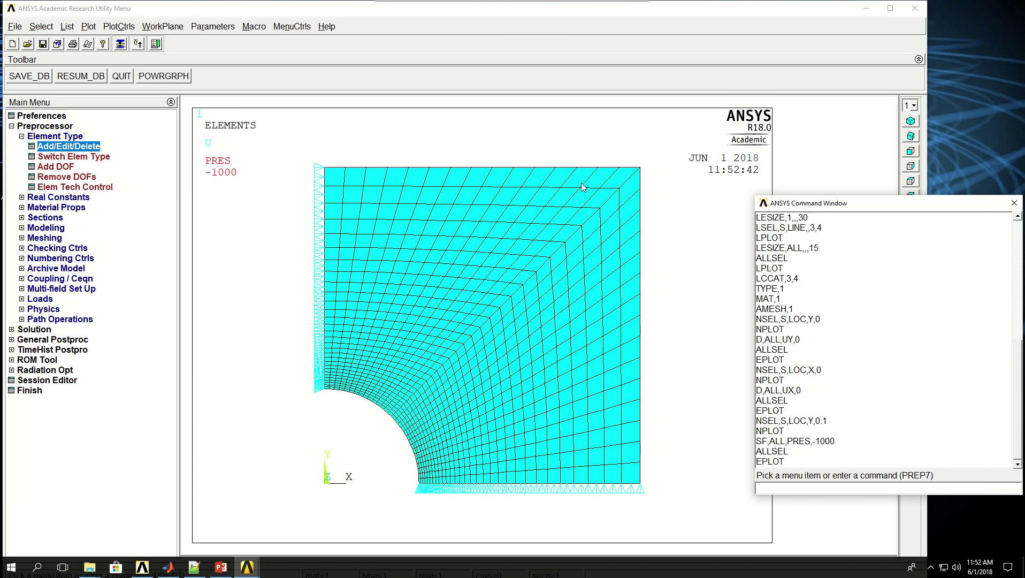
# Leave the preprocessor, enter /SOLU, and set the analysis type to static.
pyautogui.write('FINI')
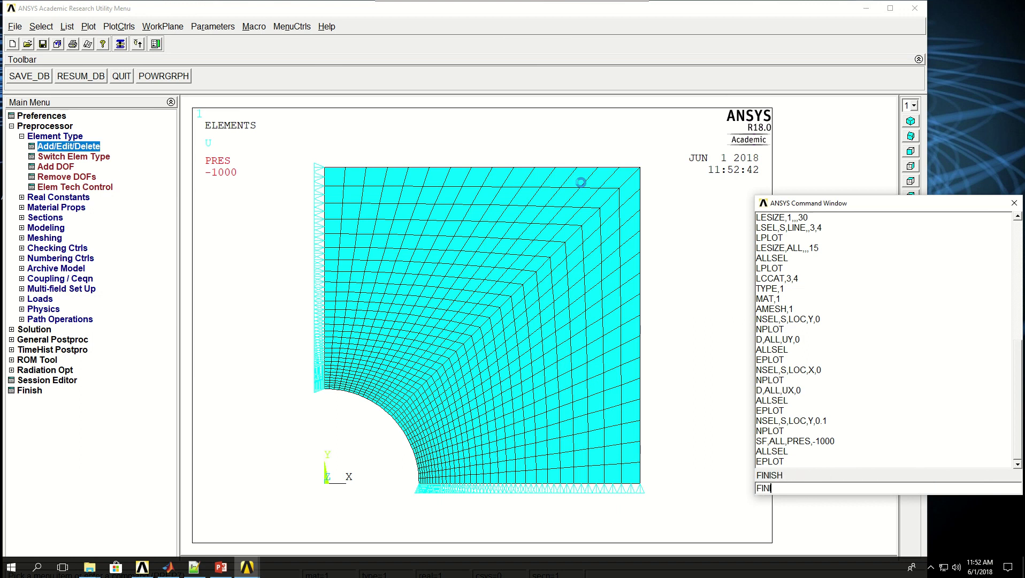
pyautogui.press('Return')
pyautogui.write('/SOLU')
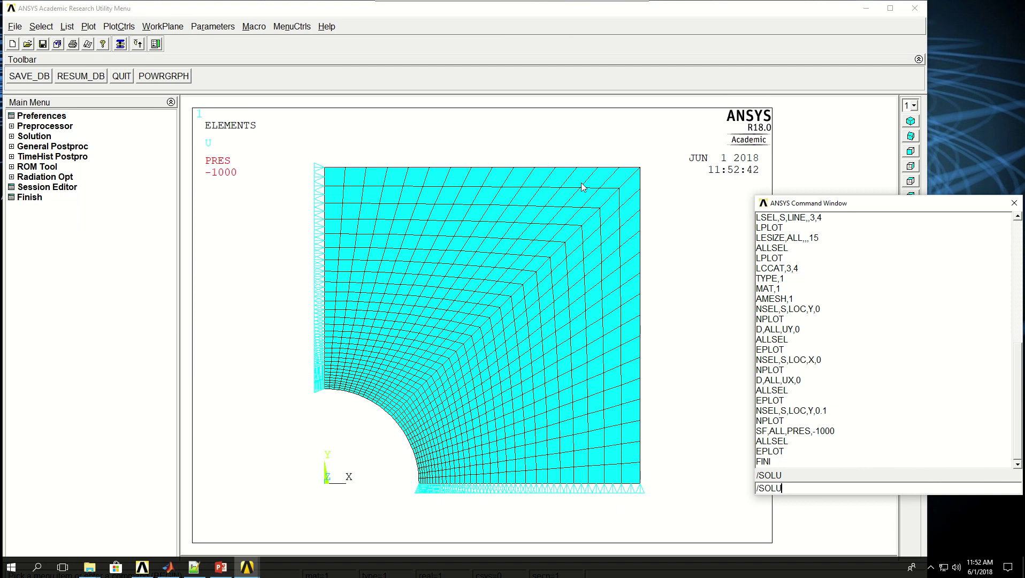
pyautogui.press('Return')
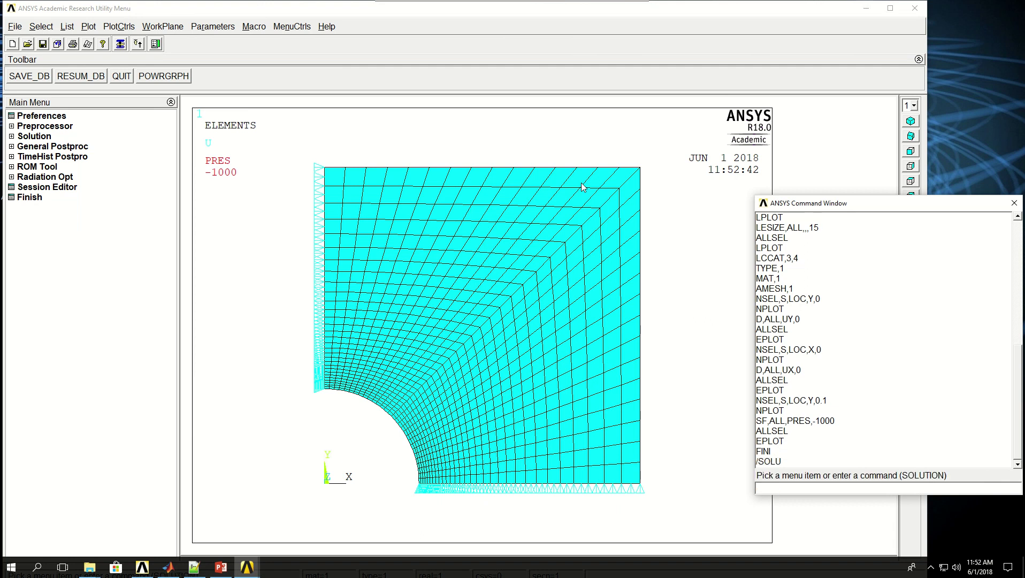
pyautogui.write('ANTYPE,')
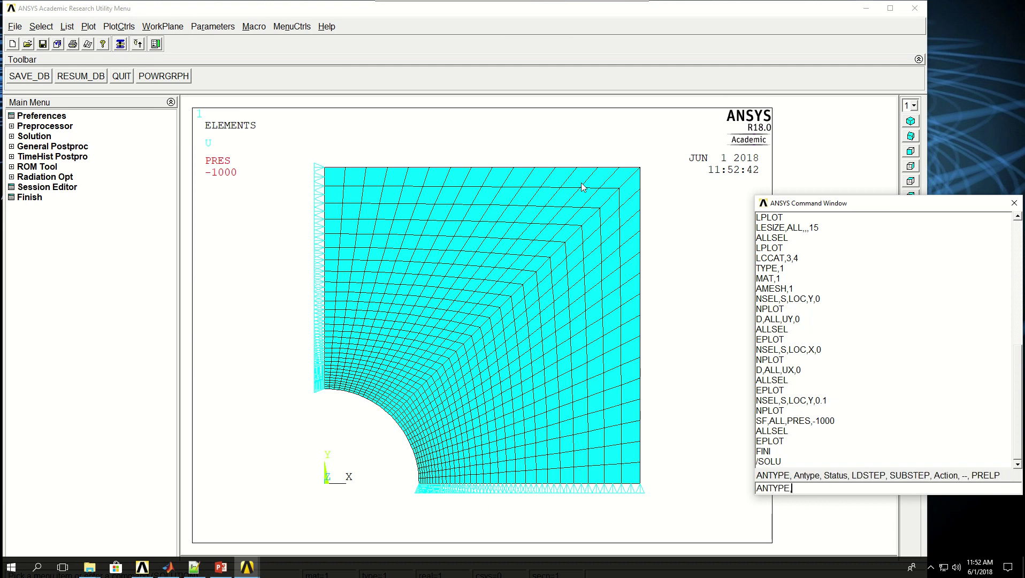
pyautogui.write('STATIC')
pyautogui.press('Return')
# Solve the model and close the 'Solution is done!' note.
pyautogui.write('SOLVE')
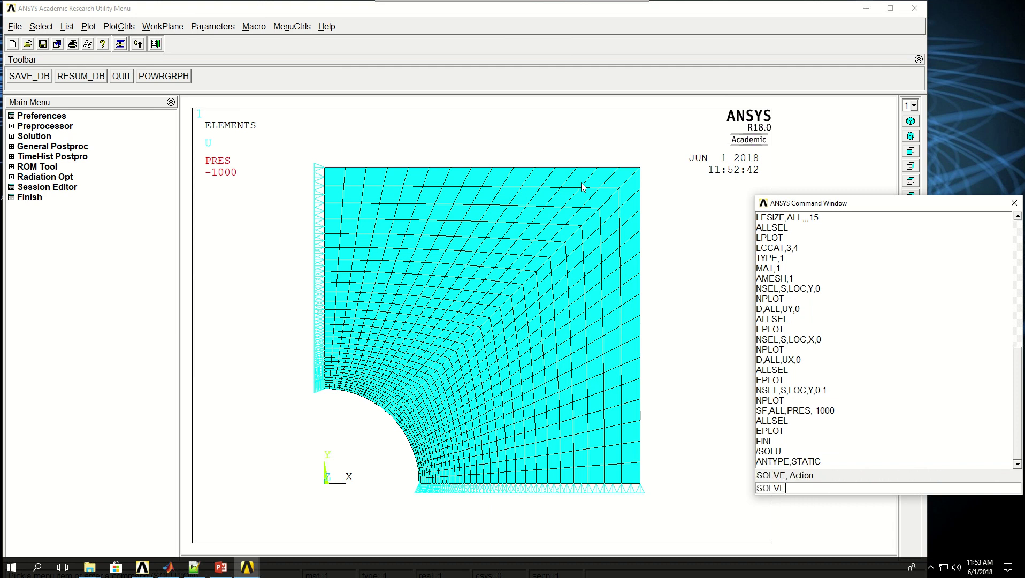
pyautogui.press('Return')
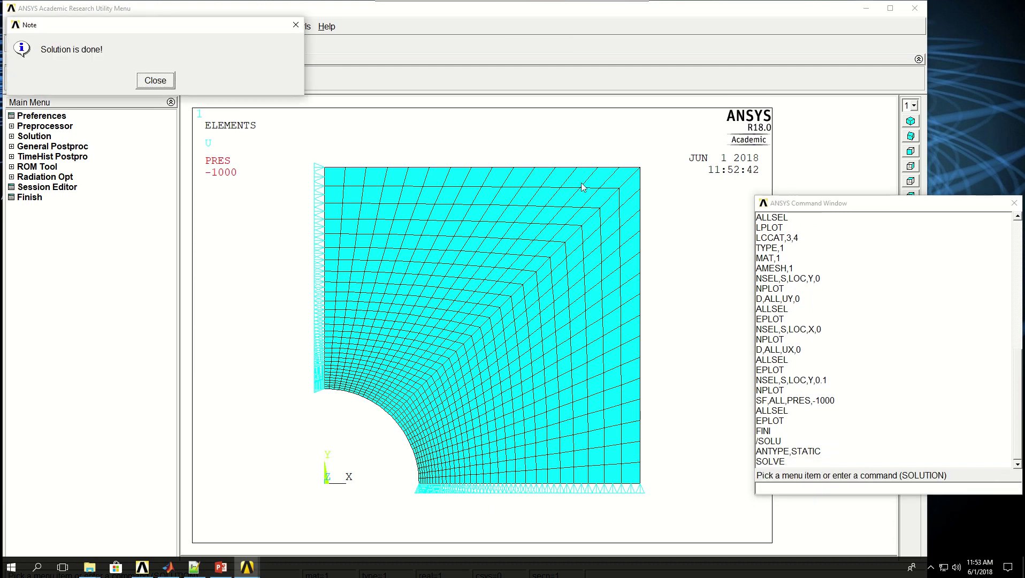
pyautogui.click(155, 80)
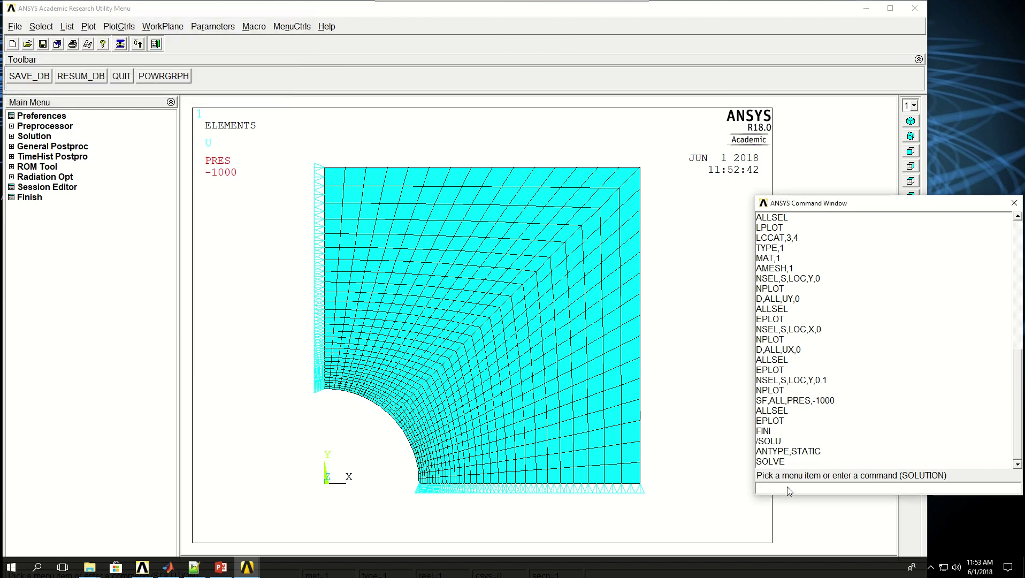
pyautogui.write('./POST')
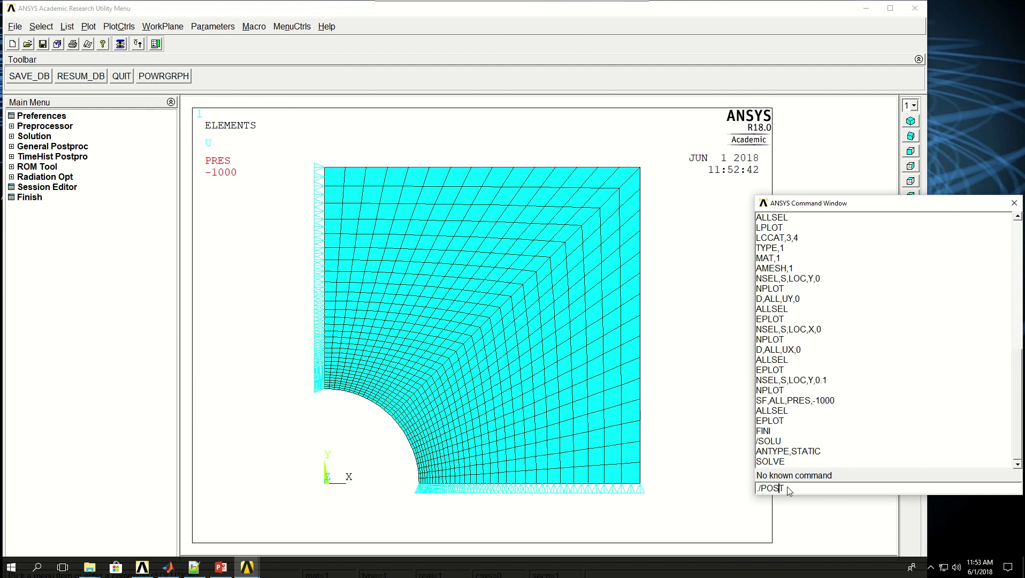
pyautogui.press('Home')
pyautogui.press('Delete')
# Enter /POST1 and plot nodal SY stress contours with PLNSOL,S,Y.
pyautogui.press('Return')
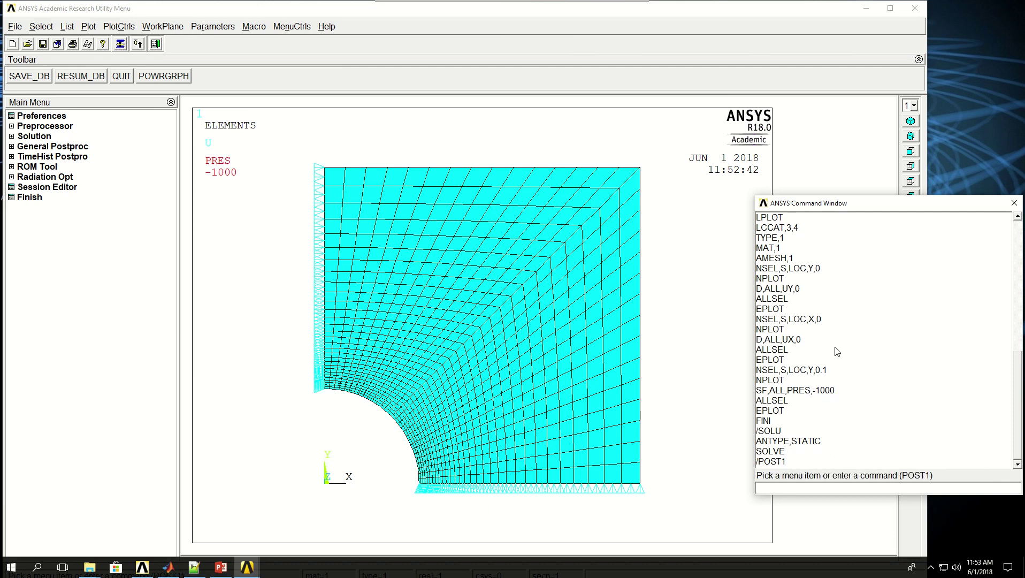
pyautogui.write('PL')
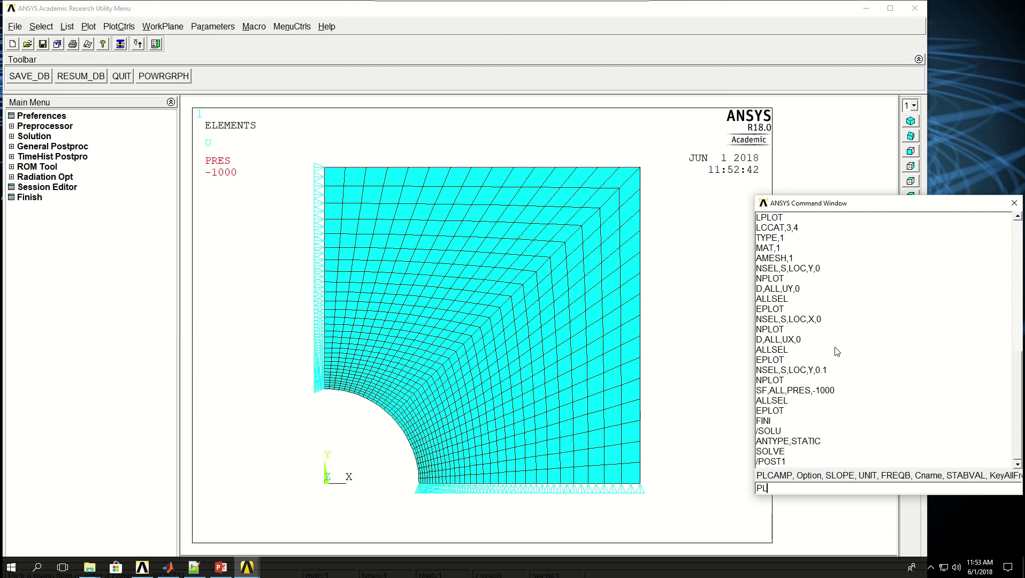
pyautogui.write('\\')
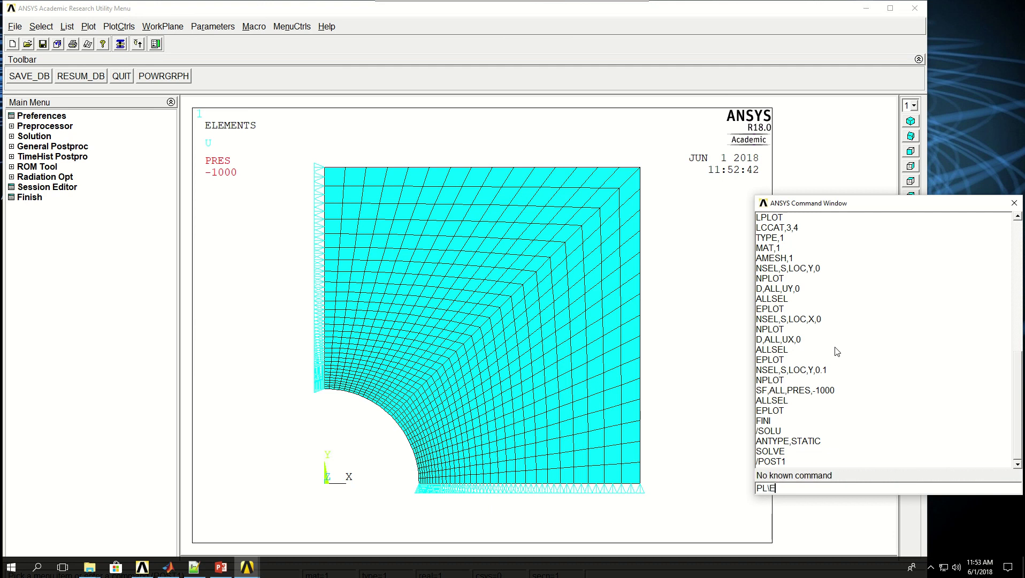
pyautogui.press('BackSpace')
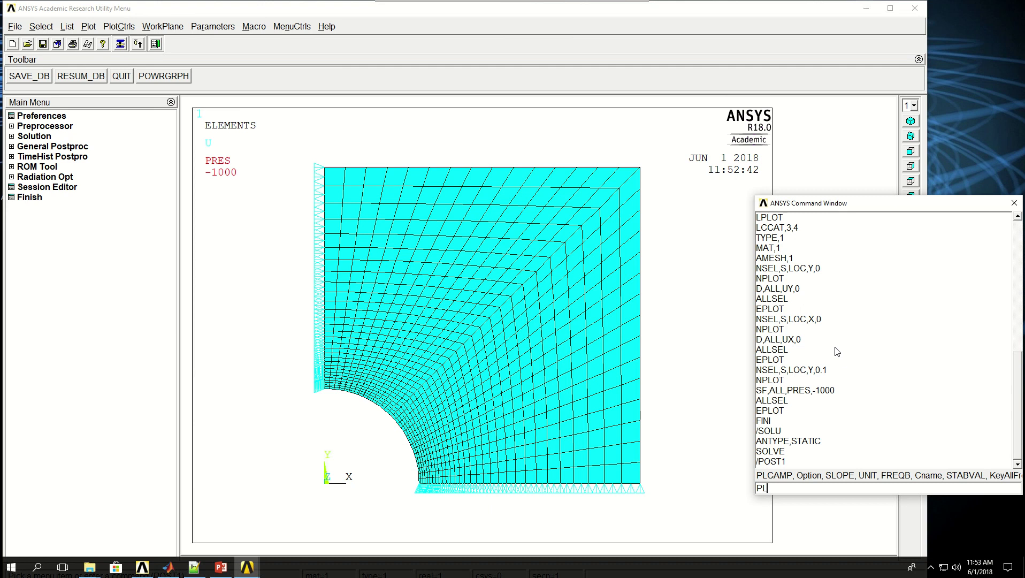
pyautogui.write('N')
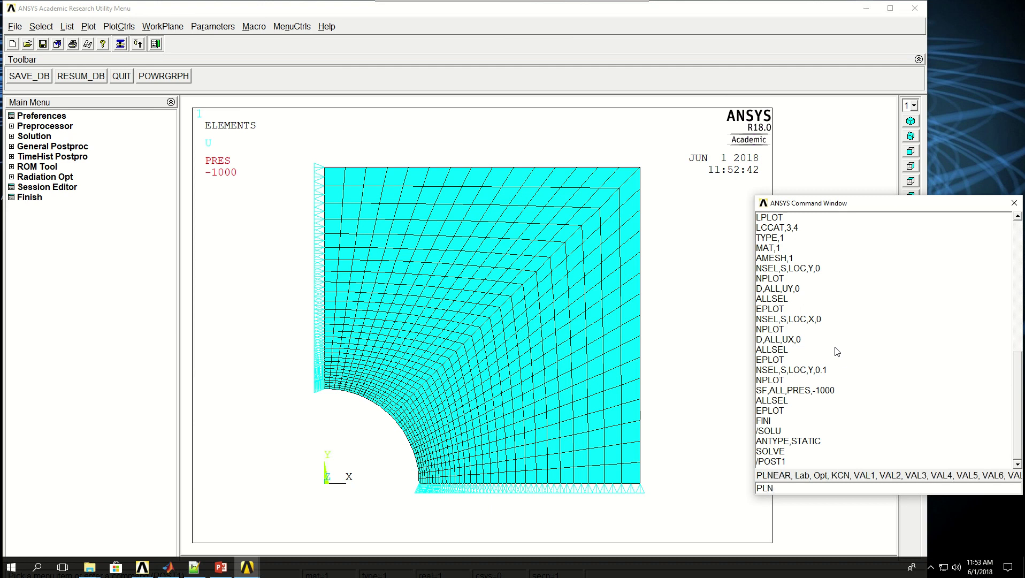
pyautogui.write('SOL,S,')
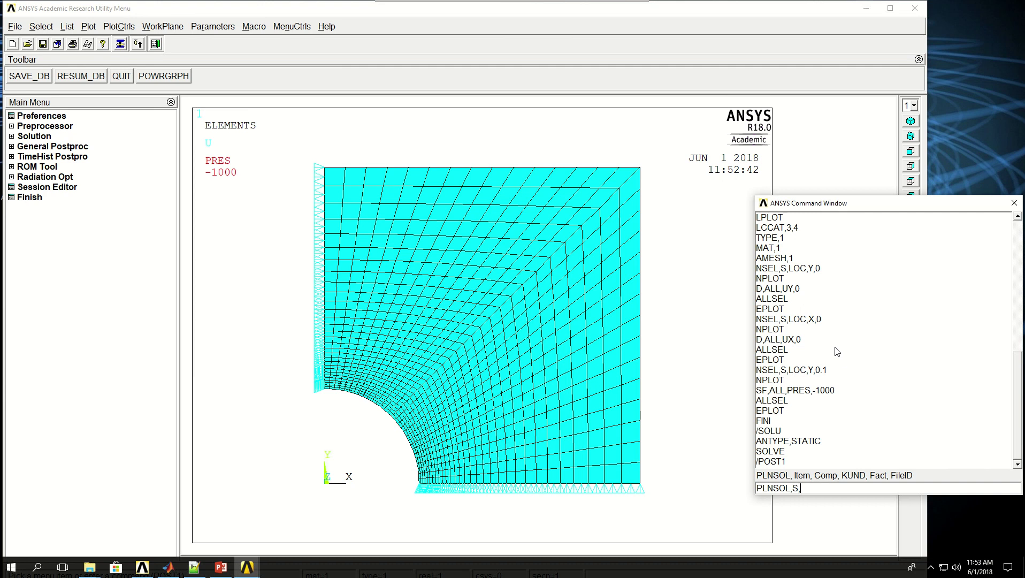
pyautogui.write('Y')
pyautogui.press('Return')
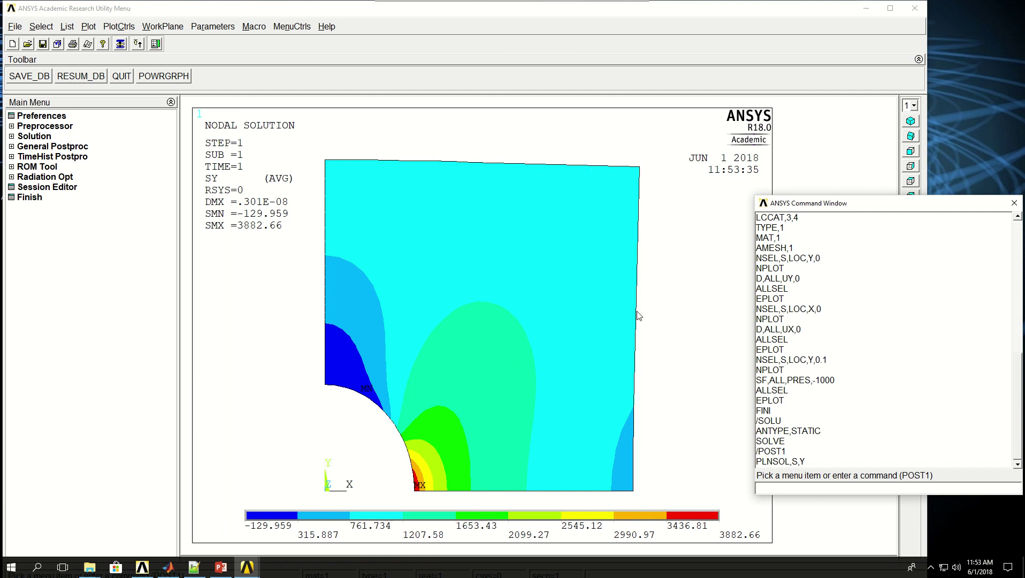
# Edit the recalled plot command to PLESOL,S,EQV for element von Mises stress contours.
pyautogui.press('Up')
pyautogui.press('BackSpace')
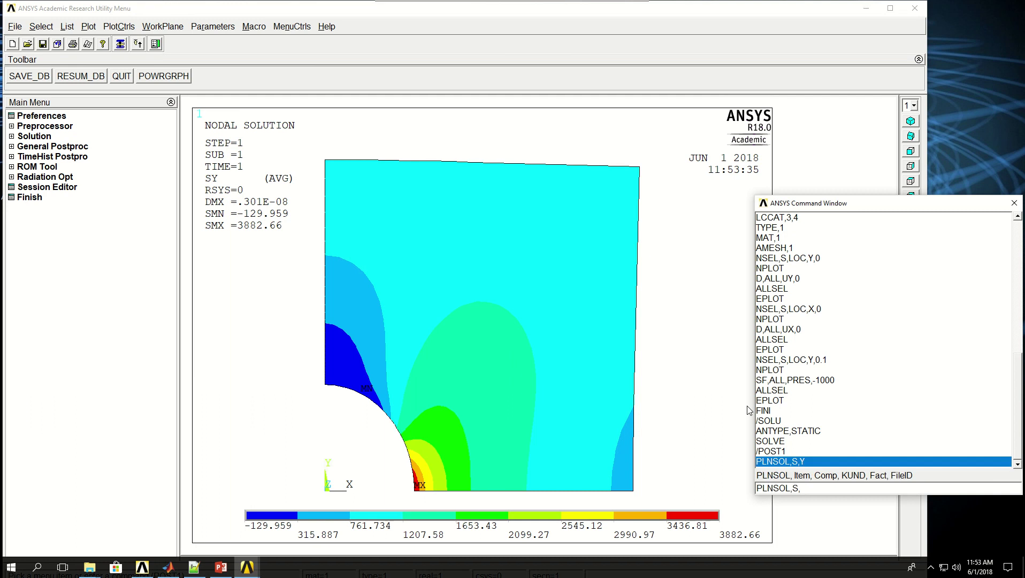
pyautogui.press('BackSpace')
pyautogui.hotkey('shift', 'Left')
pyautogui.write('ESOL,S,EQV')
pyautogui.press('Return')
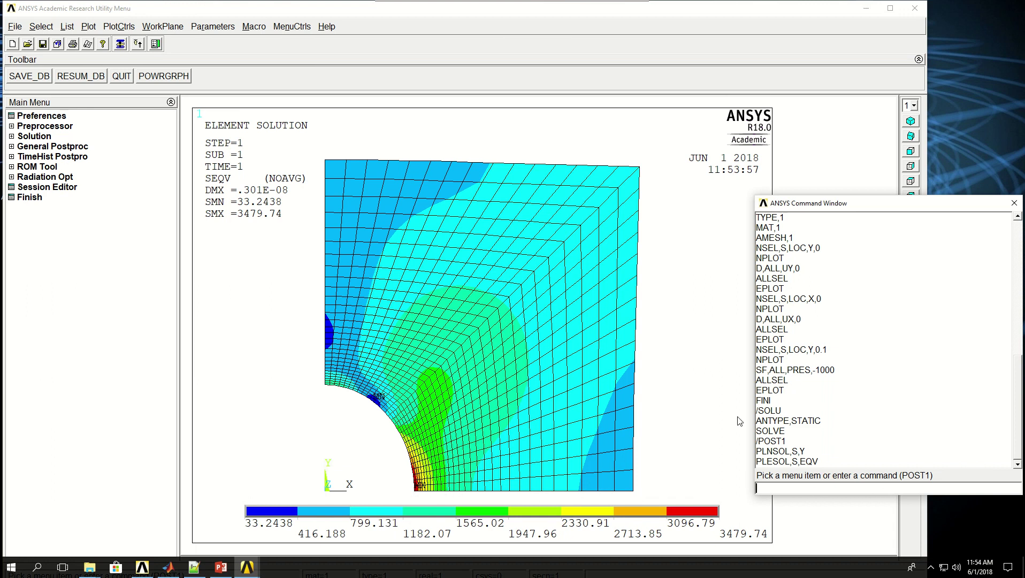
# Create PATH1 (2 points, 30 sets, 100 divisions) from (0.03,0,0) to (0.1,0,0).
pyautogui.write('PA')
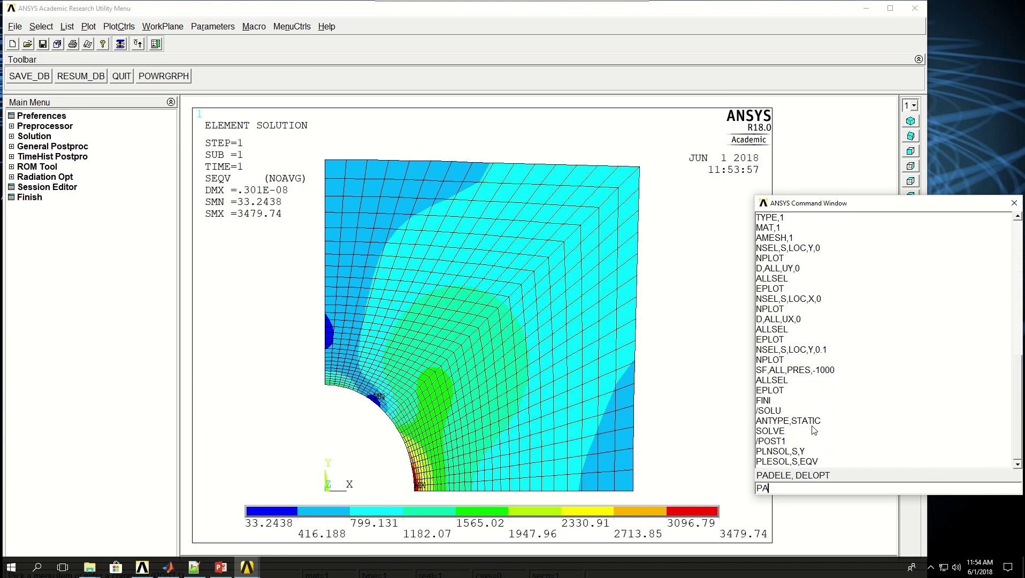
pyautogui.write('TH')
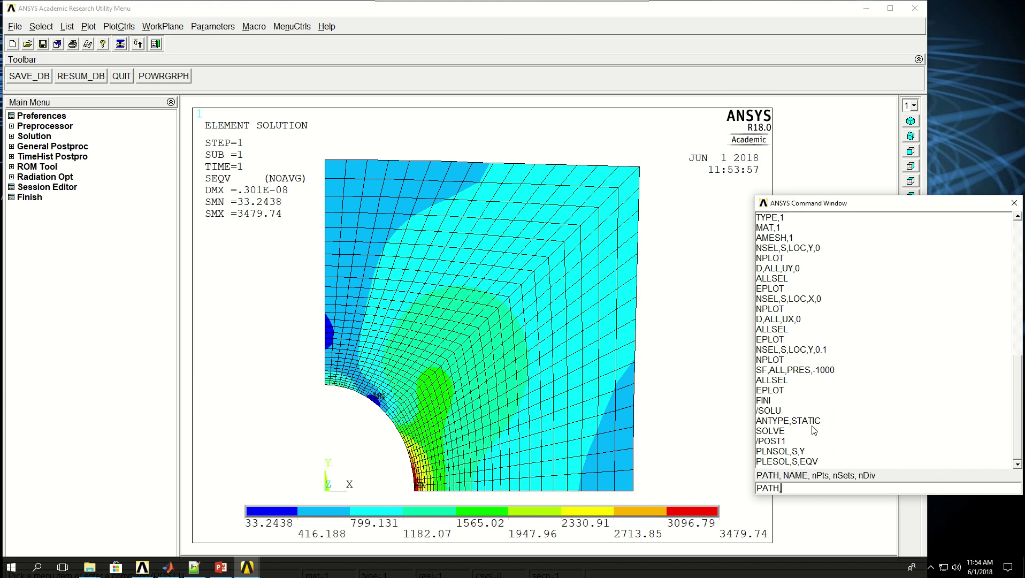
pyautogui.write(',PATH1,2,30')
pyautogui.write(',100')
pyautogui.press('Return')
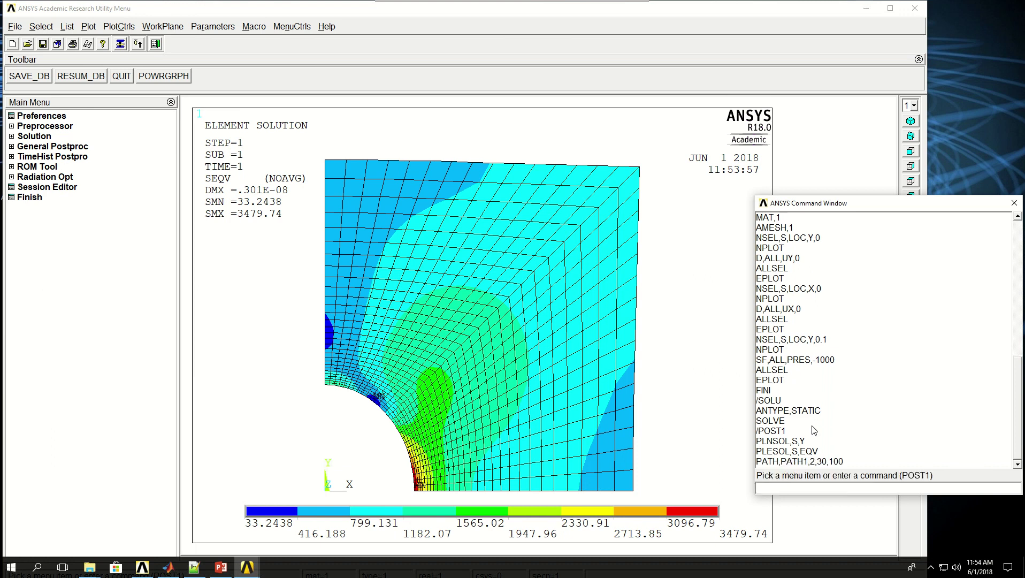
pyautogui.write('PPATH')
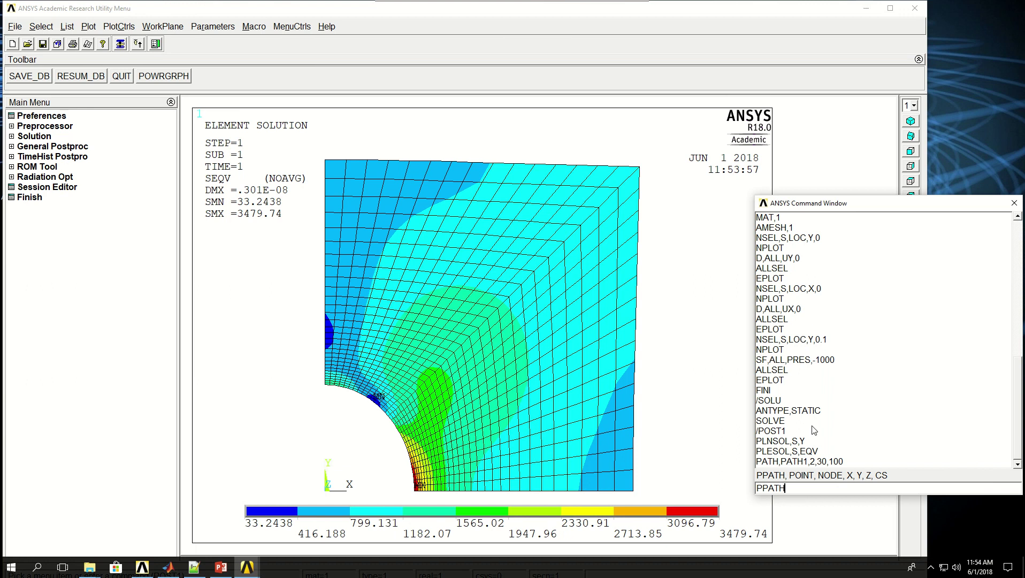
pyautogui.write(',1,,')
pyautogui.write('0.03,0,0')
pyautogui.press('Return')
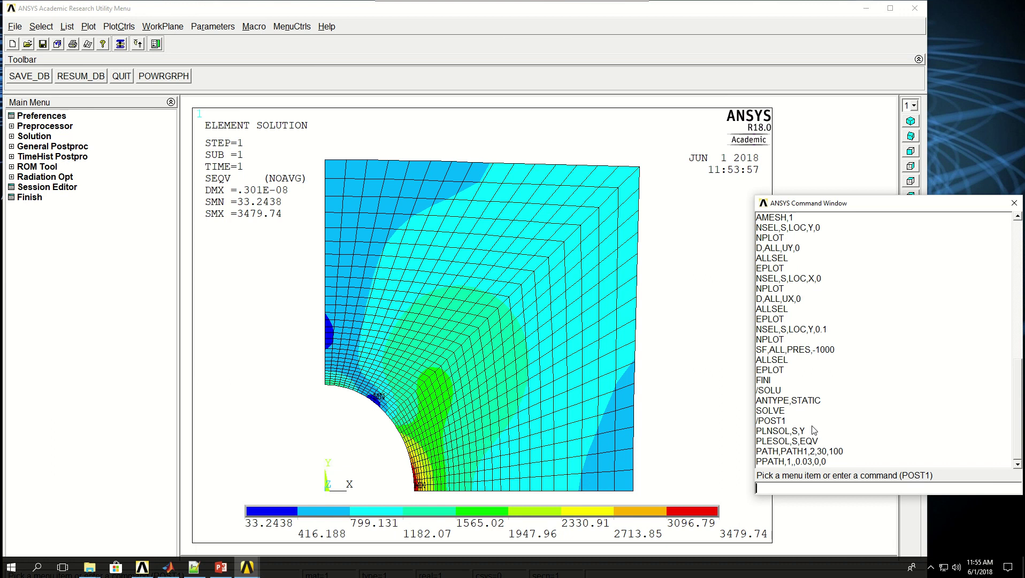
pyautogui.write('PPATH')
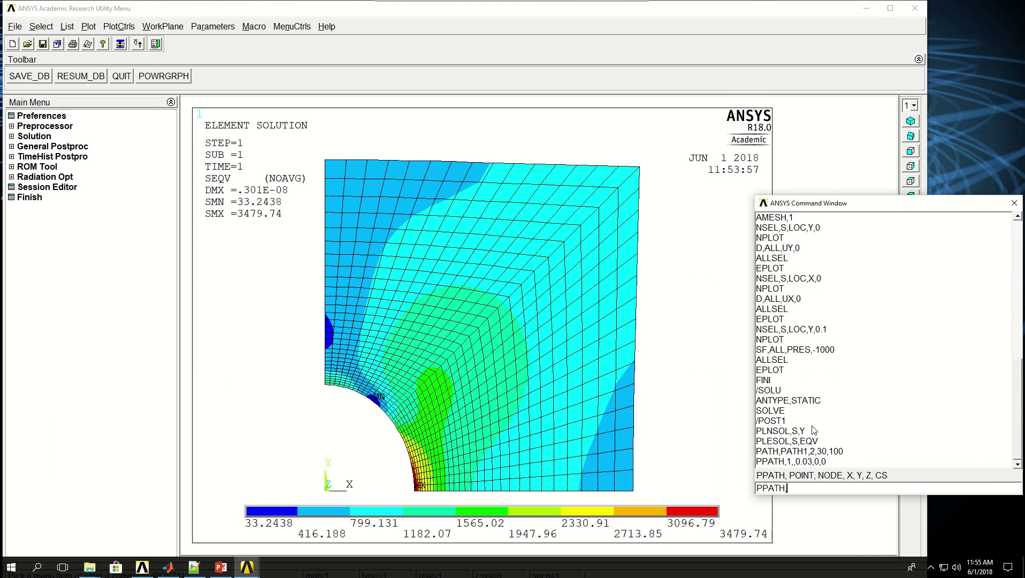
pyautogui.write(',2,,0.1,0,0')
pyautogui.press('Return')
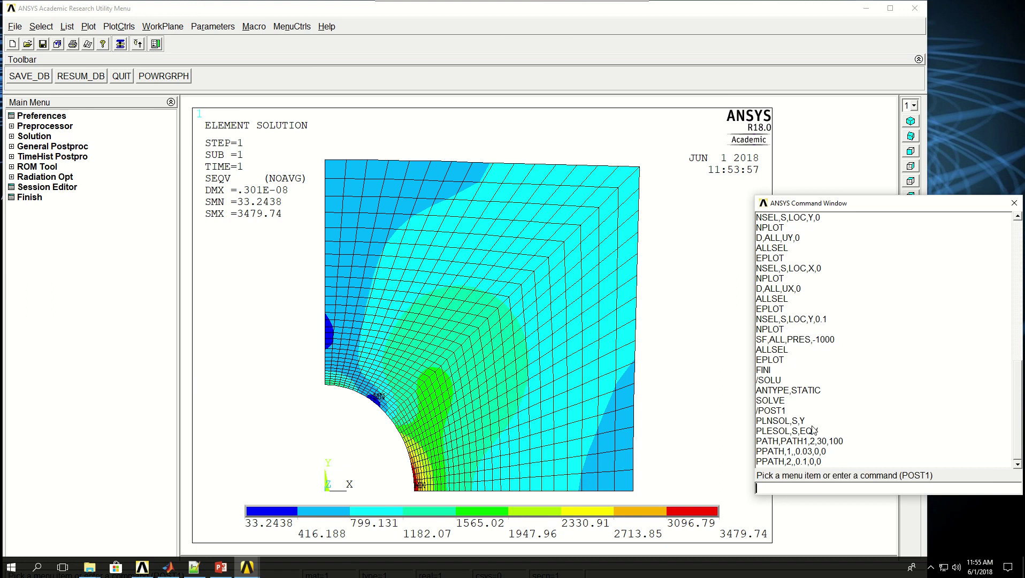
# Map averaged Y stress onto PATH1 as S_Y with PDEF,S_Y,S,Y,AVG.
pyautogui.write('PDER')
pyautogui.press('BackSpace')
pyautogui.write('F')
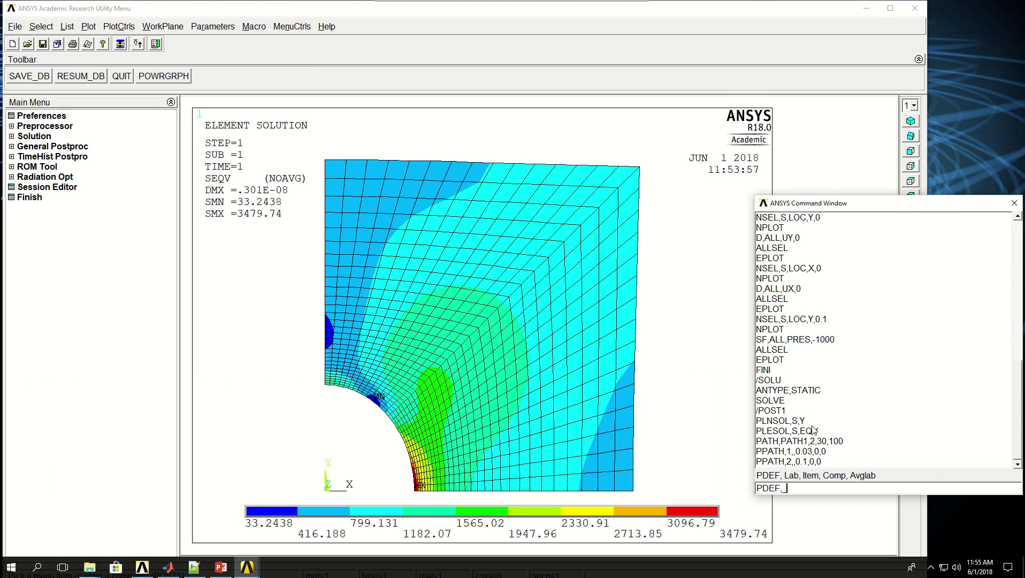
pyautogui.write(',S_Y,S,Y,AVG')
pyautogui.press('Left')
pyautogui.press('Left')
pyautogui.press('Left')
pyautogui.press('Left')
pyautogui.press('Left')
pyautogui.press('Left')
pyautogui.press('Left')
pyautogui.press('Left')
pyautogui.press('Left')
pyautogui.press('Left')
pyautogui.hotkey('shift', 'Right')
pyautogui.hotkey('shift', 'Right')
pyautogui.hotkey('shift', 'Right')
pyautogui.press('Right')
pyautogui.press('Right')
pyautogui.hotkey('shift', 'Right')
pyautogui.press('Right')
pyautogui.press('Right')
pyautogui.hotkey('shift', 'Right')
pyautogui.press('Right')
pyautogui.press('Return')
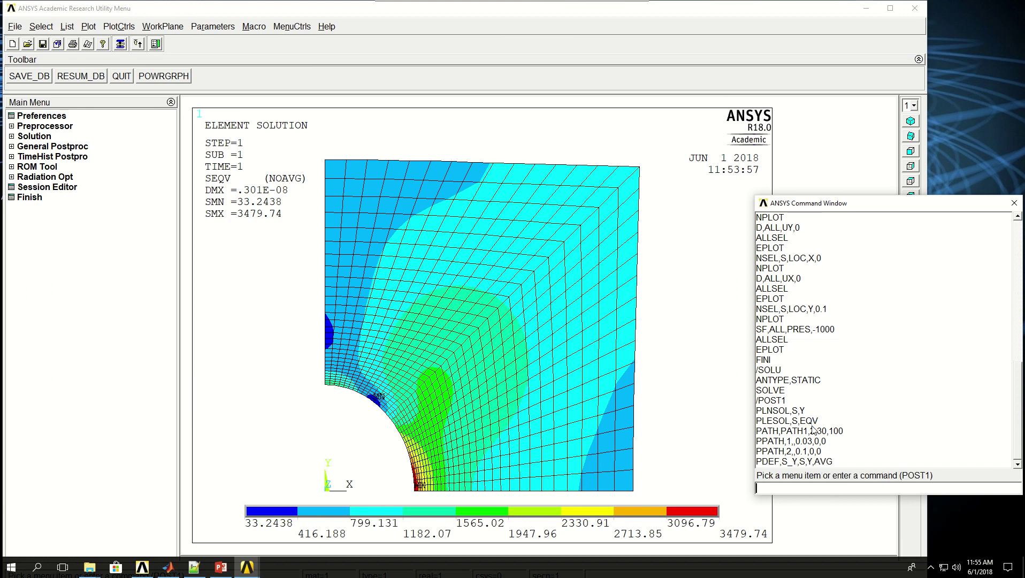
# Map averaged equivalent stress onto PATH1 as S_EQV with PDEF,S_EQV,S,EQV,AVG.
pyautogui.press('Up')
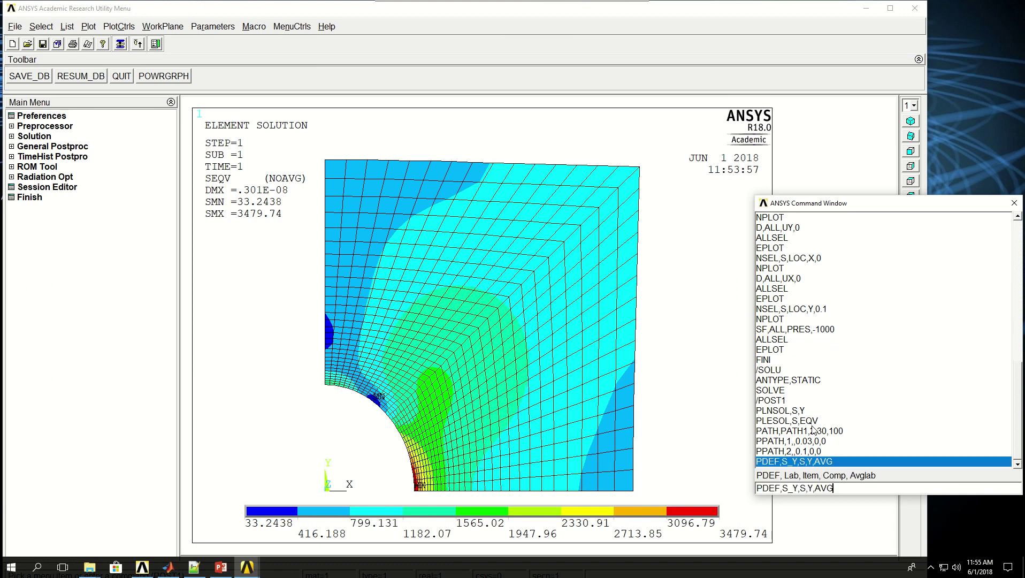
pyautogui.hotkey('shift', 'Left')
pyautogui.write('EQV')
pyautogui.press('Left')
pyautogui.press('Left')
pyautogui.press('Left')
pyautogui.press('Left')
pyautogui.press('Left')
pyautogui.press('Left')
pyautogui.hotkey('shift', 'Left')
pyautogui.write('EQV')
pyautogui.press('Right')
pyautogui.press('Right')
pyautogui.press('Right')
pyautogui.press('Right')
pyautogui.press('Right')
pyautogui.press('Right')
pyautogui.press('Right')
pyautogui.press('Right')
pyautogui.press('Right')
pyautogui.press('Right')
pyautogui.press('Return')
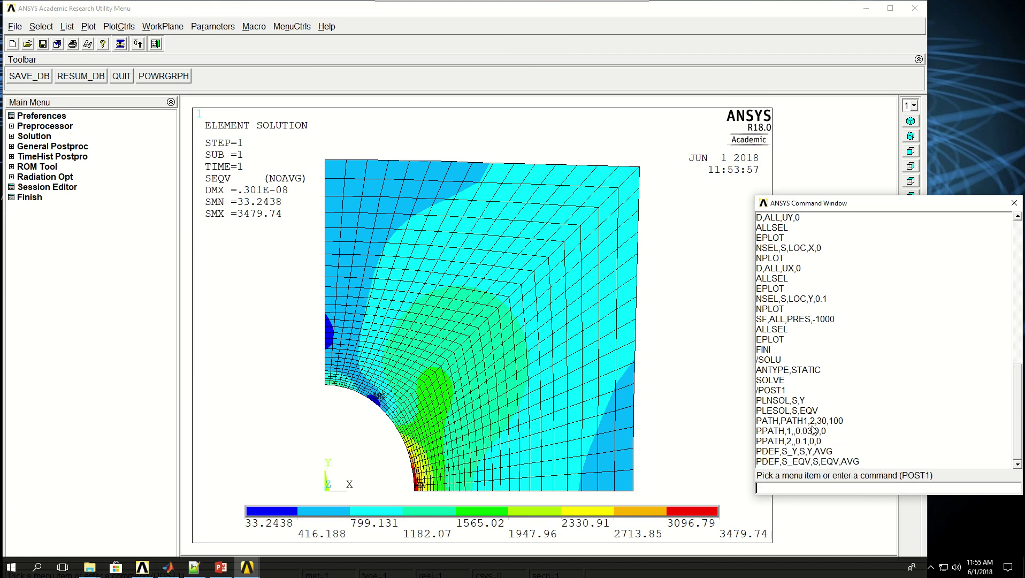
# Plot S_Y and S_EQV against path distance with PLPATH, falling from 3882.66 to 535.774.
pyautogui.write('PL')
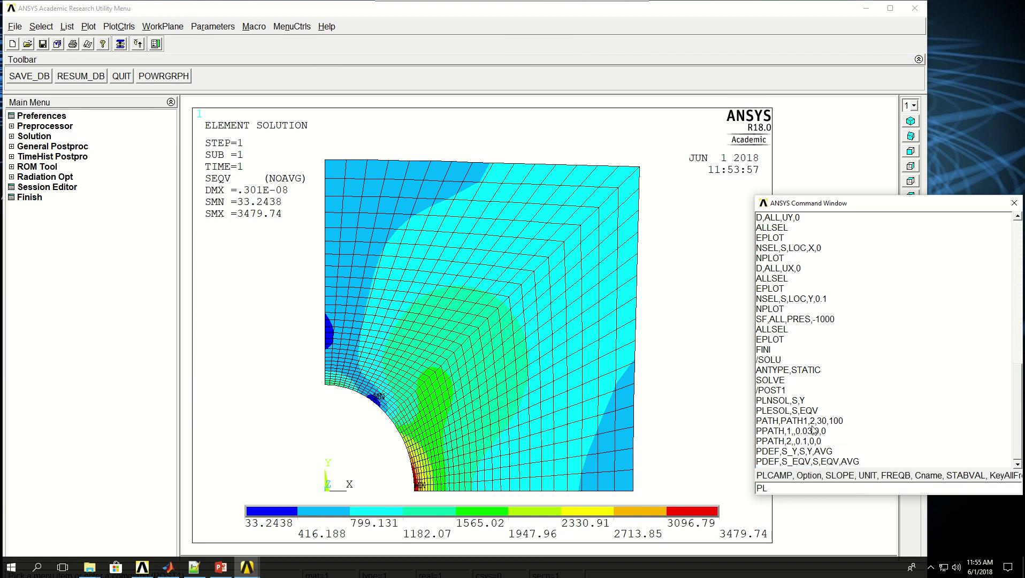
pyautogui.write('PATH')
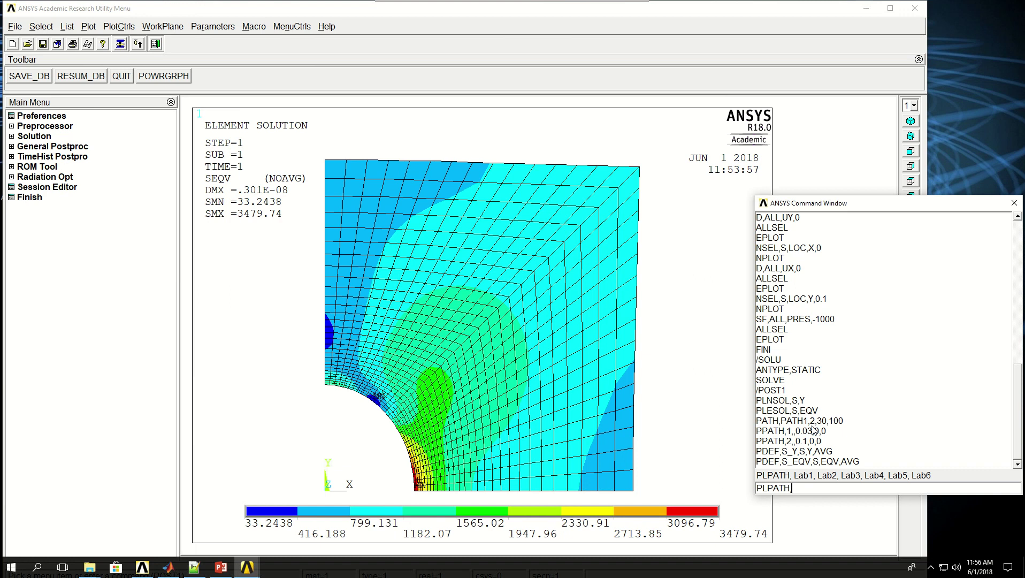
pyautogui.write(',S_Y,,S_EQV')
pyautogui.press('Return')
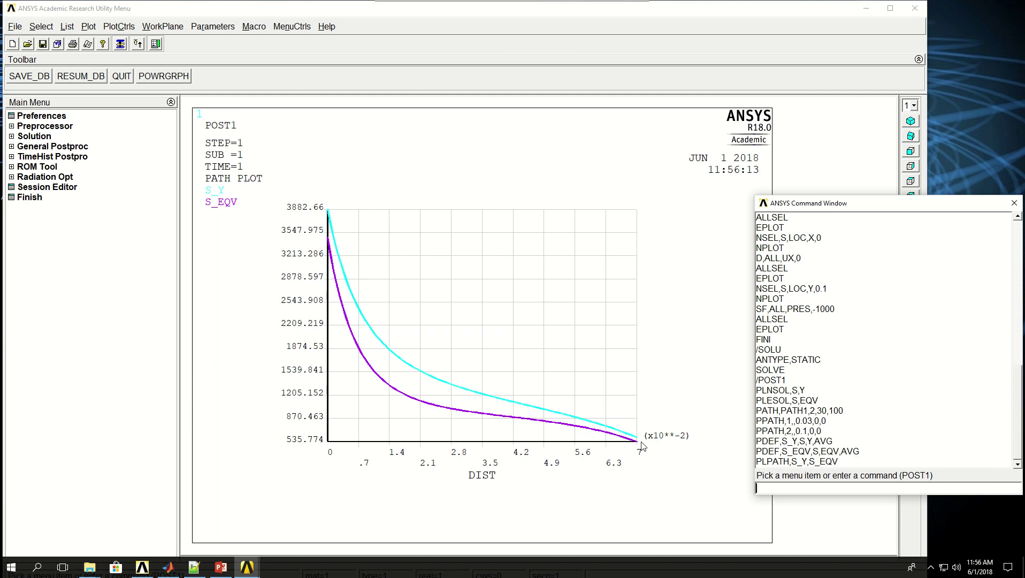
# List S_Y and S_EQV along the path with PRPATH, starting at 3882.7 and 3479.7.
pyautogui.write('P')
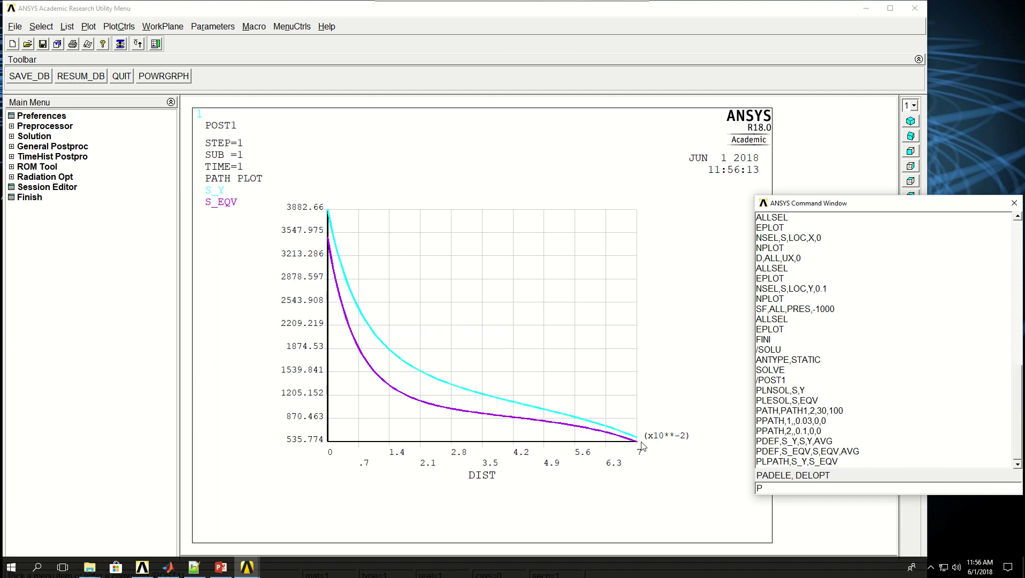
pyautogui.write('RPATH')
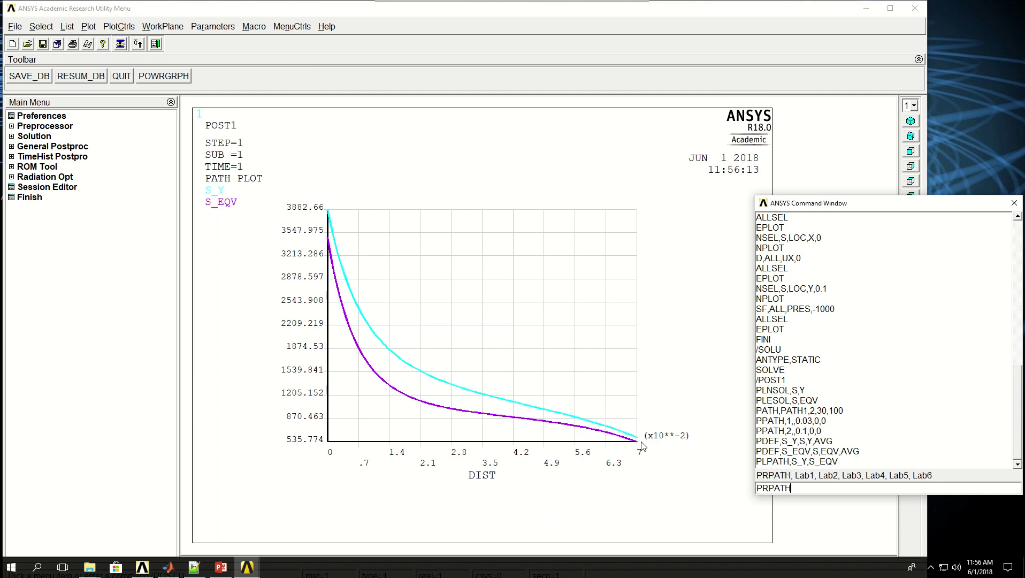
pyautogui.write(',S_')
pyautogui.press('shift')
pyautogui.press('shift')
pyautogui.press('shift')
pyautogui.press('shift')
pyautogui.press('shift')
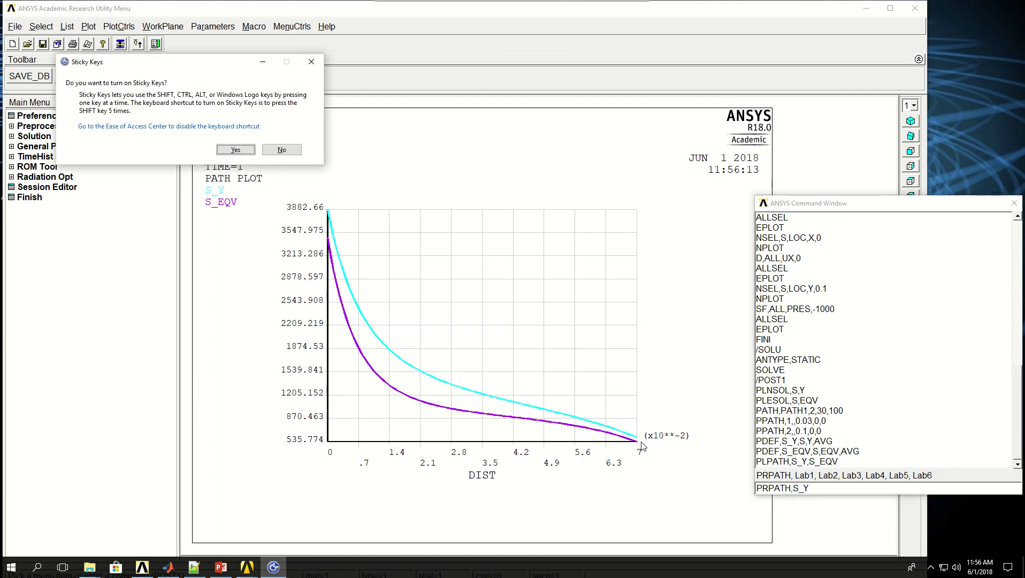
pyautogui.click(282, 150)
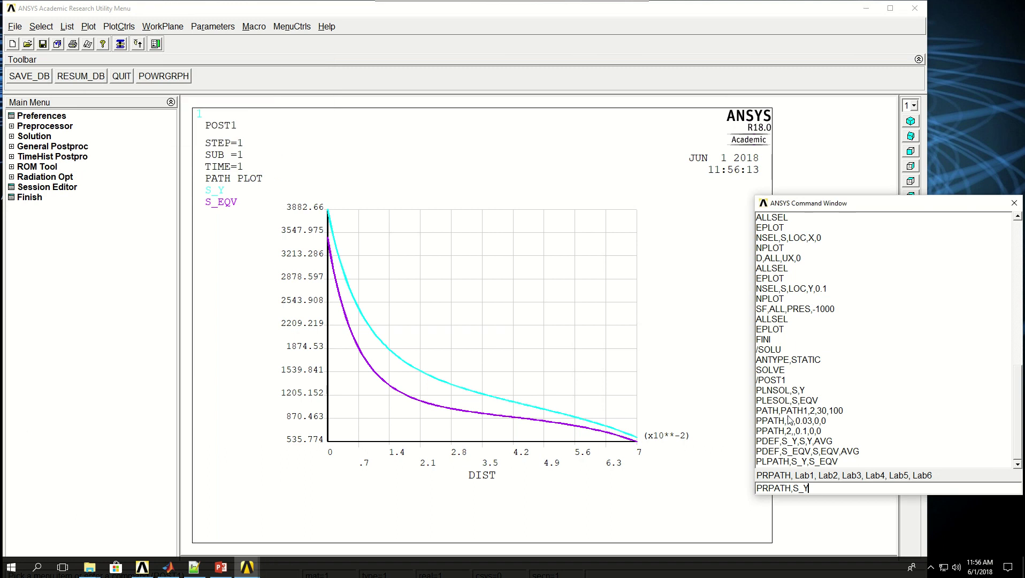
pyautogui.write(',S_EQV')
pyautogui.press('Return')
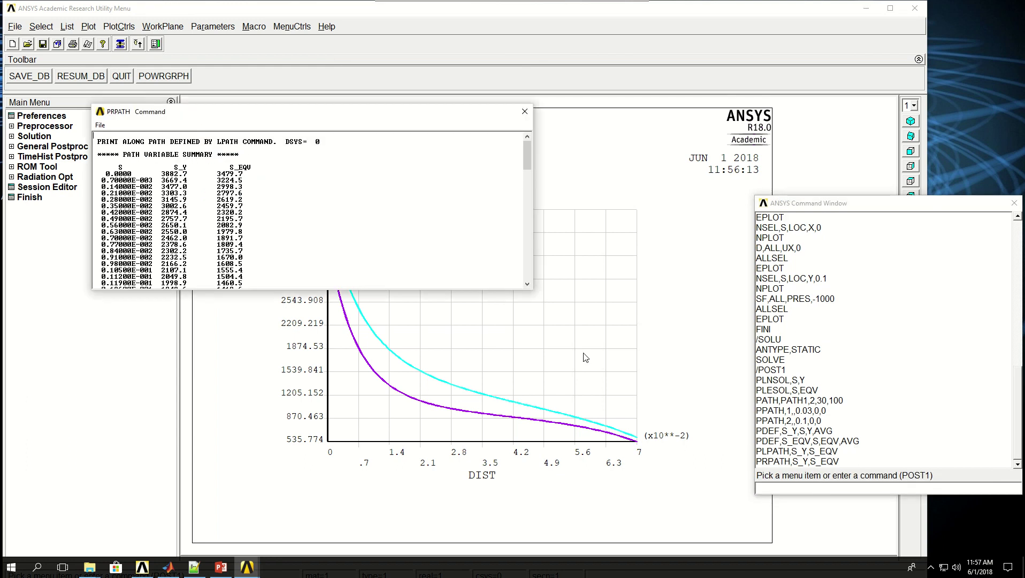
pyautogui.scroll(-9, 267, 187)
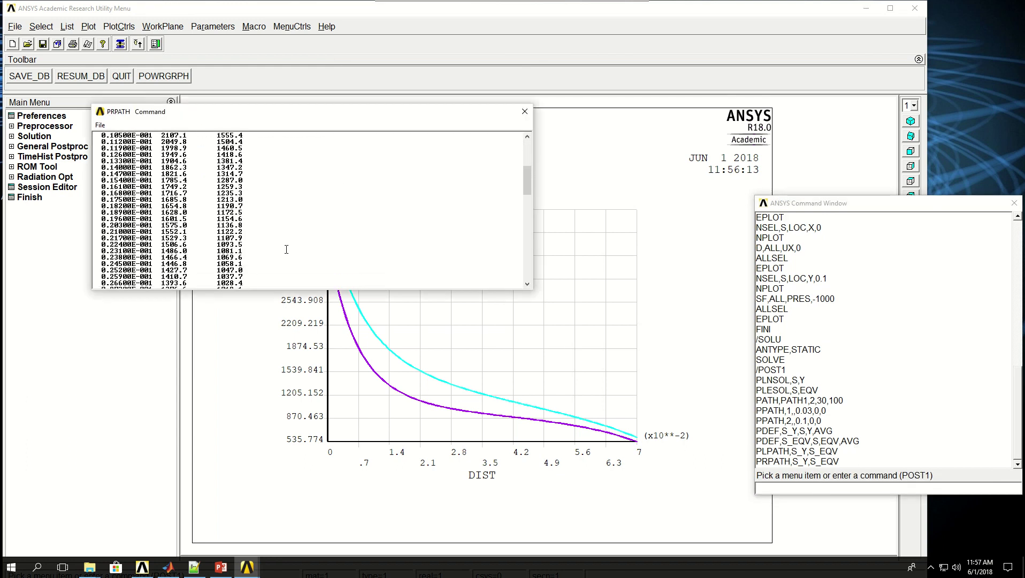
pyautogui.moveTo(268, 290); pyautogui.dragTo(267, 464)
pyautogui.scroll(-10, 263, 295)
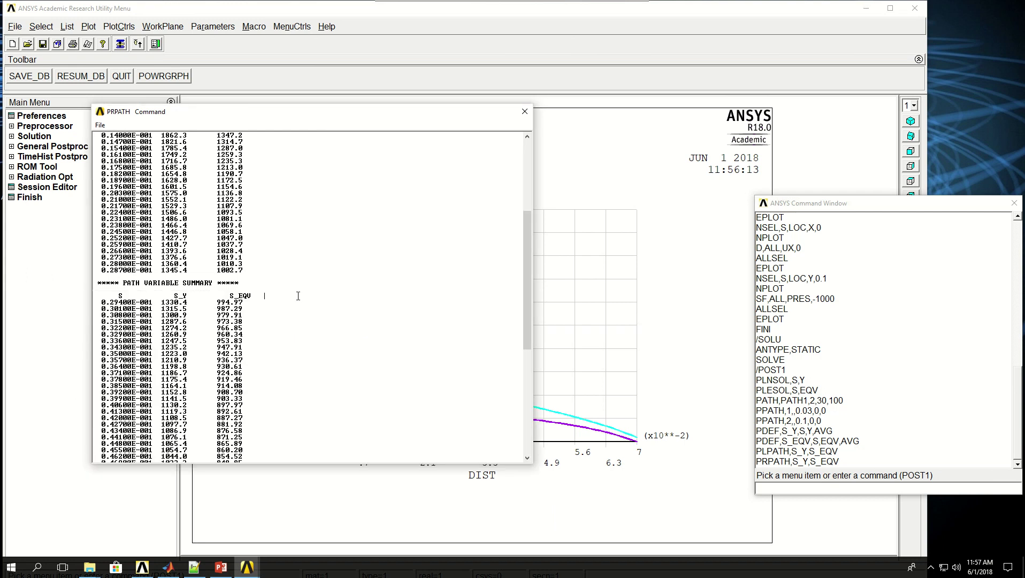
# Open Save as for the listing with Lister Files type, then cancel without saving.
pyautogui.click(100, 124)
pyautogui.click(112, 140)
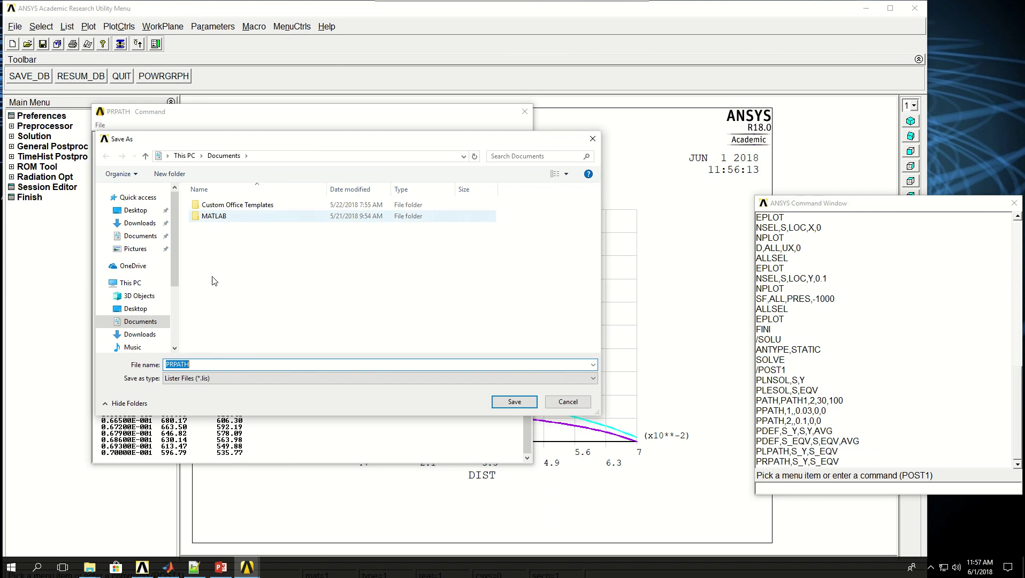
pyautogui.click(211, 377)
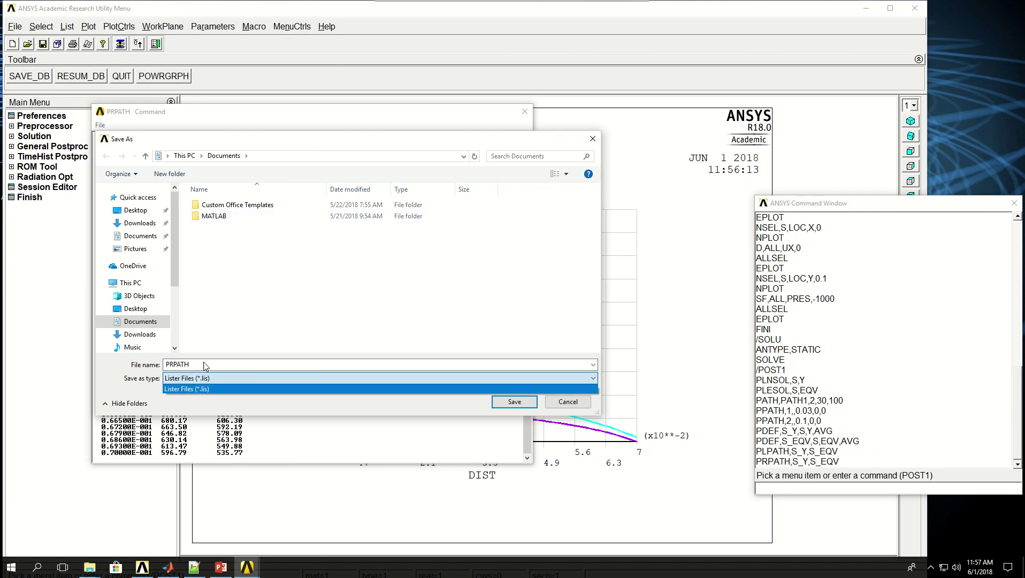
pyautogui.click(211, 386)
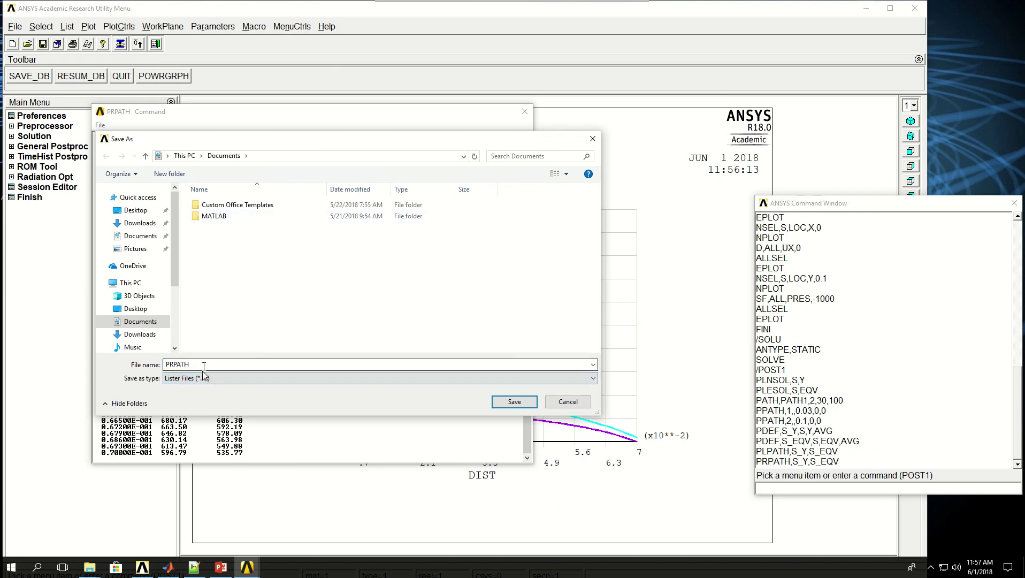
pyautogui.click(567, 403)
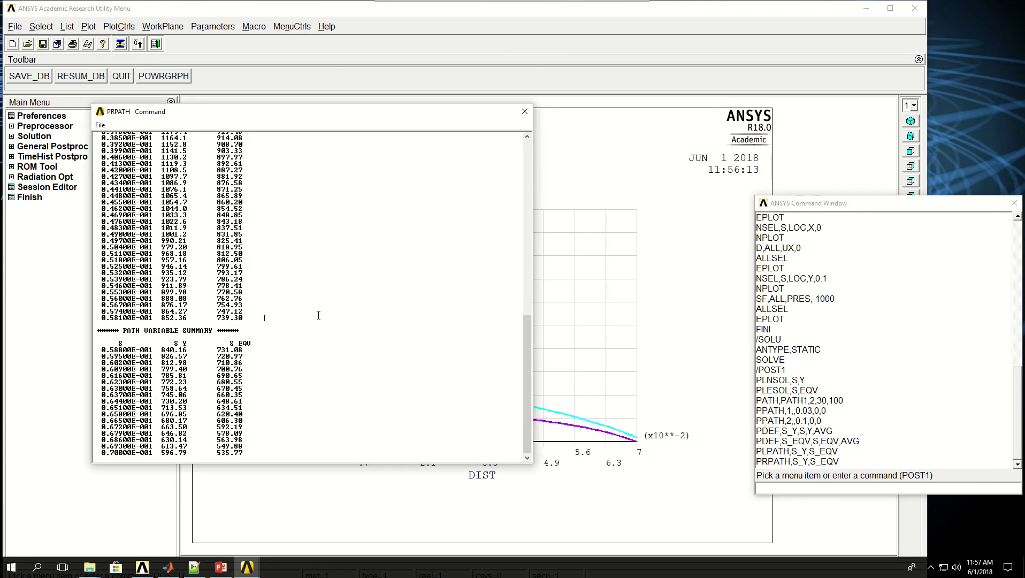
pyautogui.scroll(15, 318, 315)
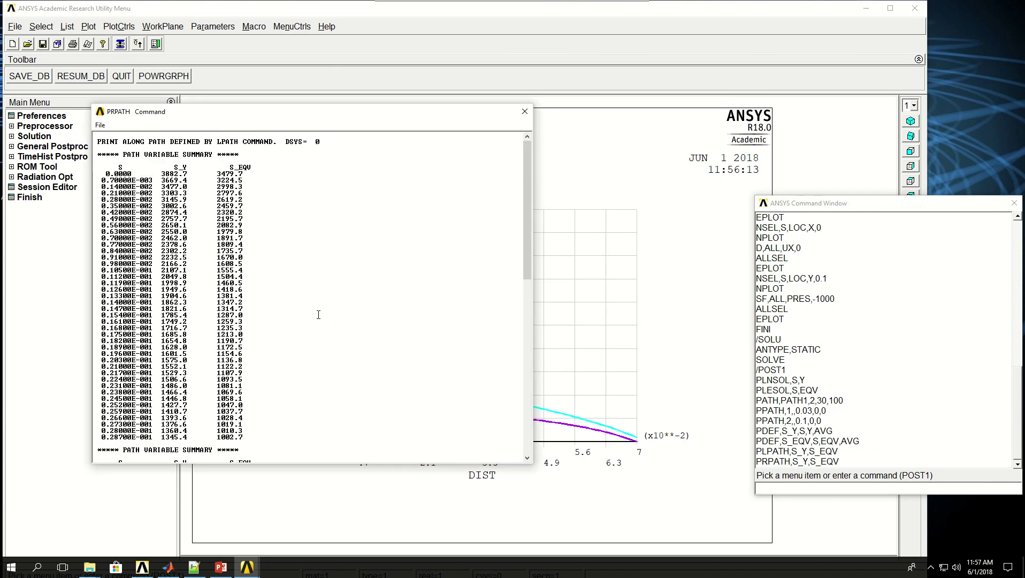
# Close the PRPATH listing window, leaving the S_Y and S_EQV path plot.
pyautogui.click(525, 112)
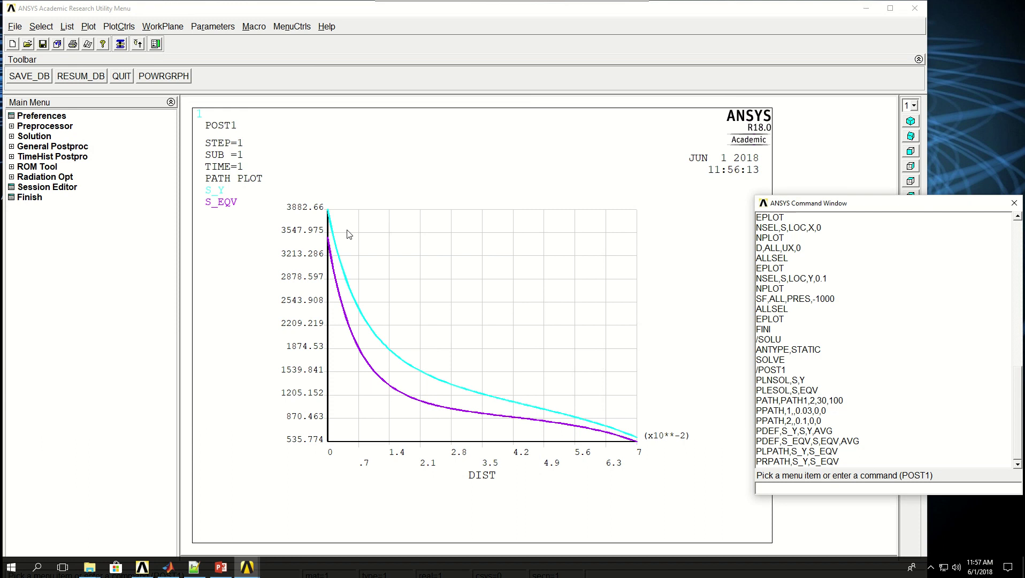